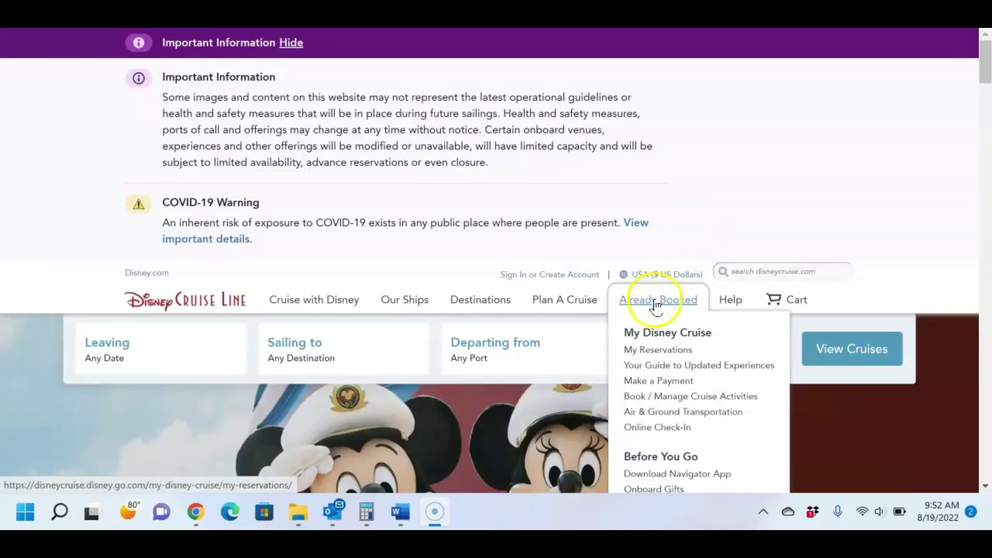
- Open the Already Booked reservations for the cruise to begin online check-in
click(657, 305)
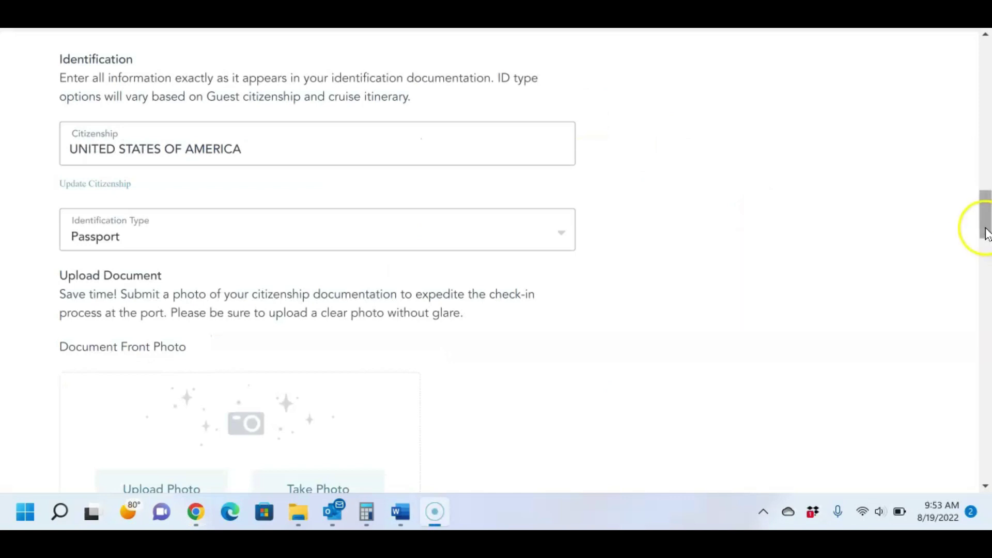
- Scroll to the pregnancy question, answer No, and save the guest information
click(986, 227)
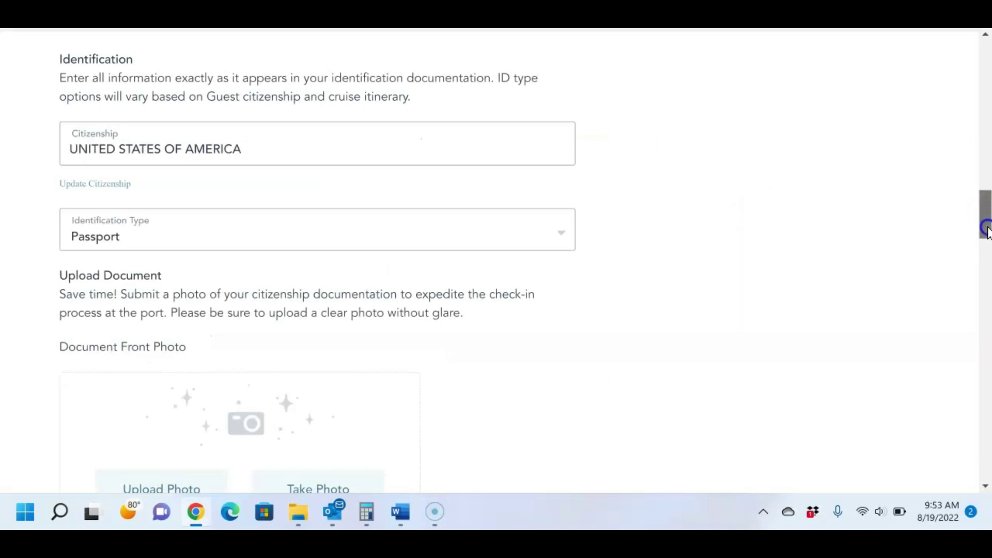
drag(986, 228, 986, 237)
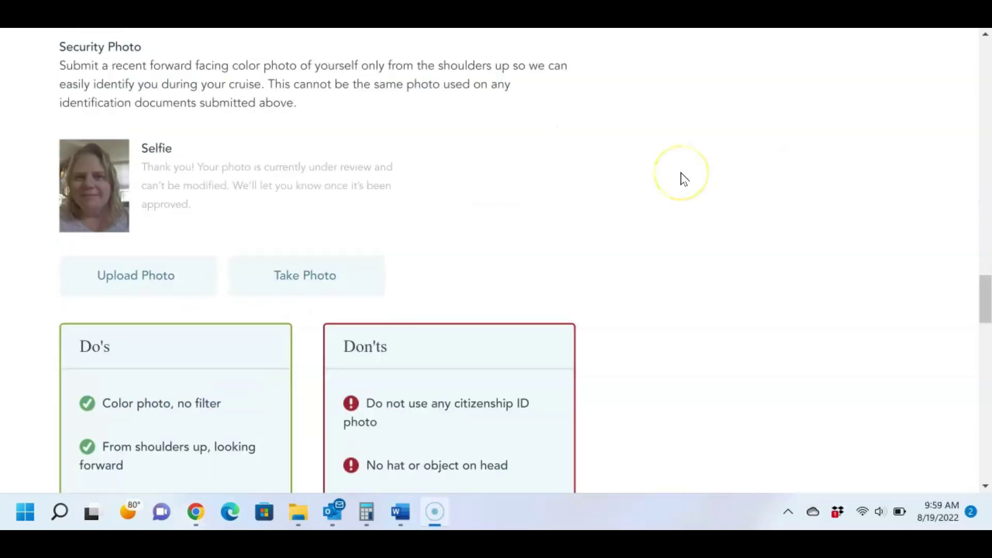
click(984, 310)
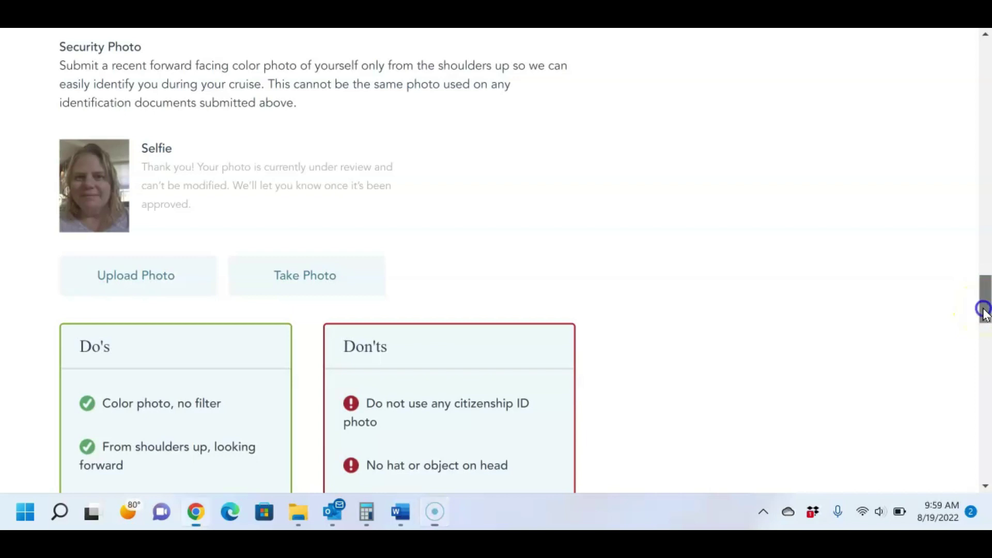
drag(984, 315, 984, 342)
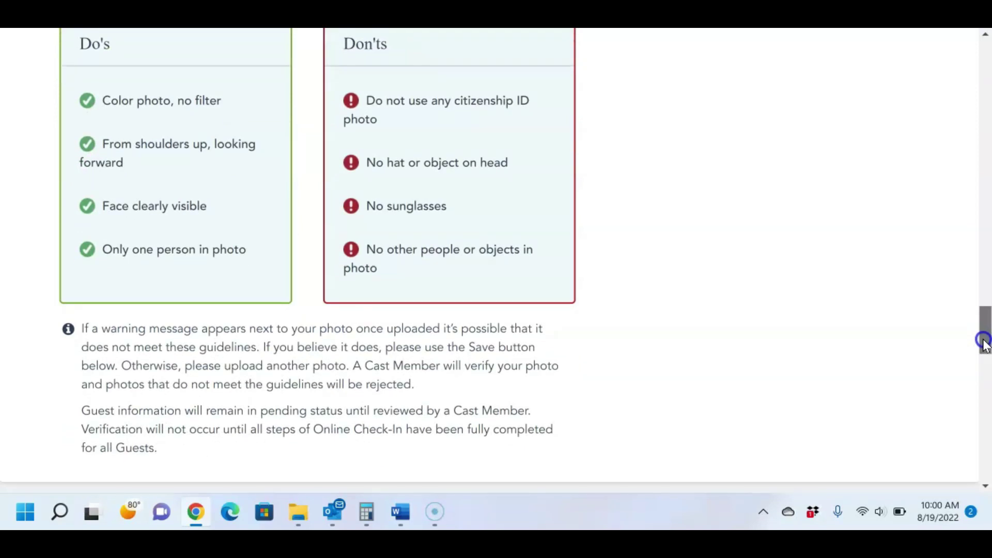
drag(984, 344, 984, 376)
click(147, 294)
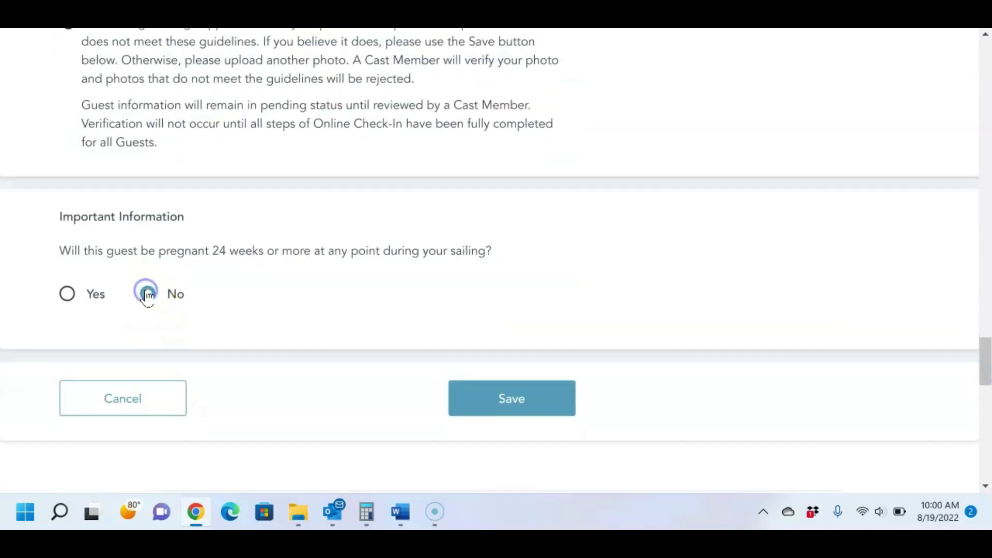
click(532, 411)
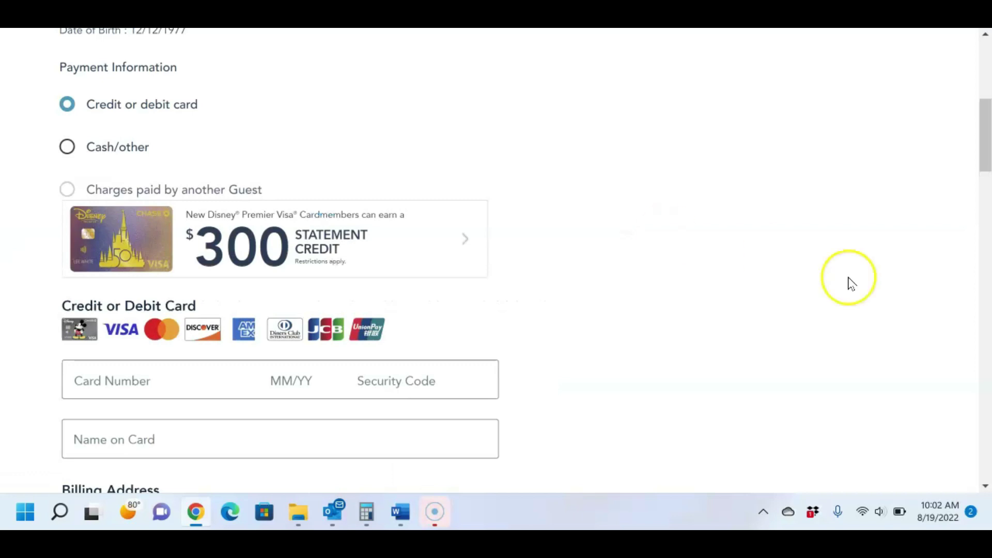
- Scroll past the Payment Information and Payment Coverage sections to the Travel Plans form
drag(986, 158, 986, 253)
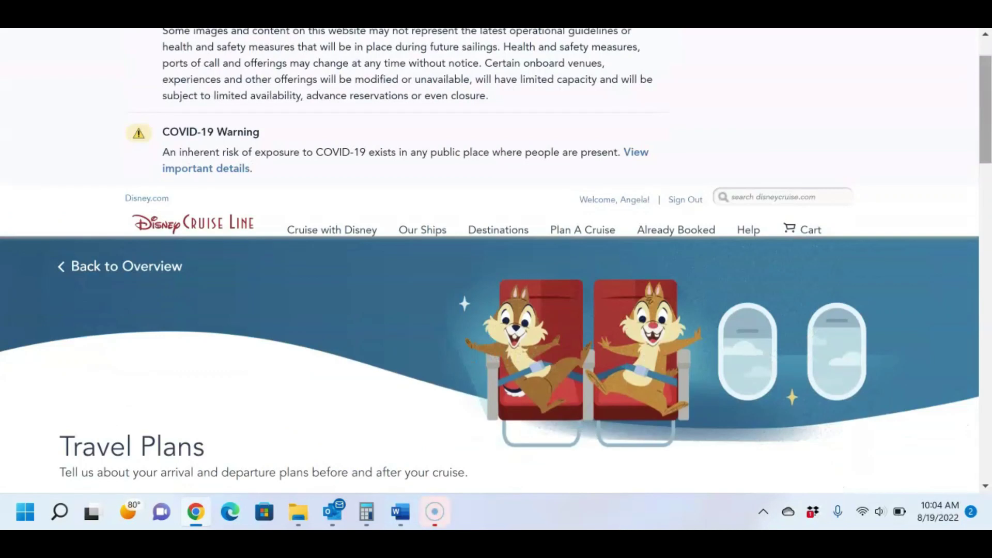
drag(986, 110, 986, 200)
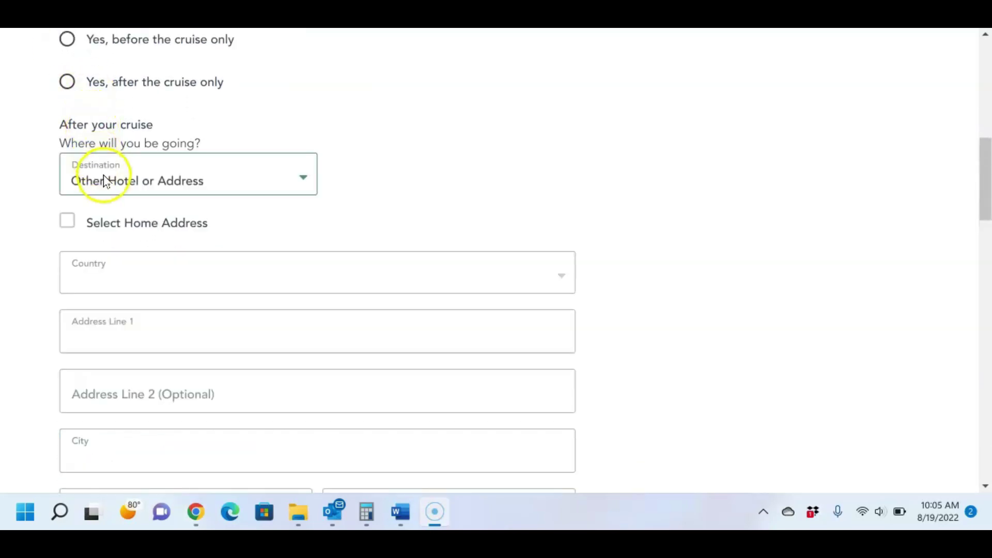
click(104, 178)
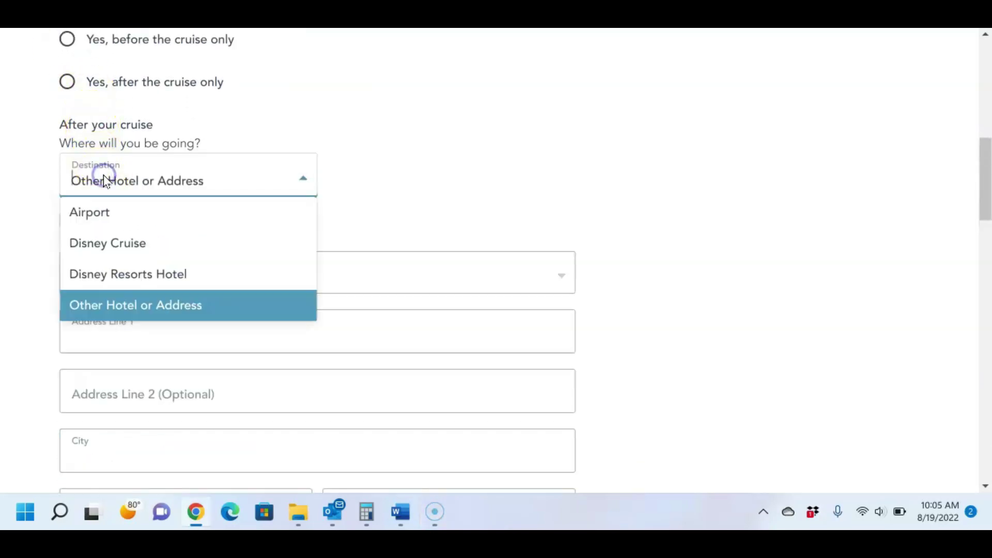
click(107, 211)
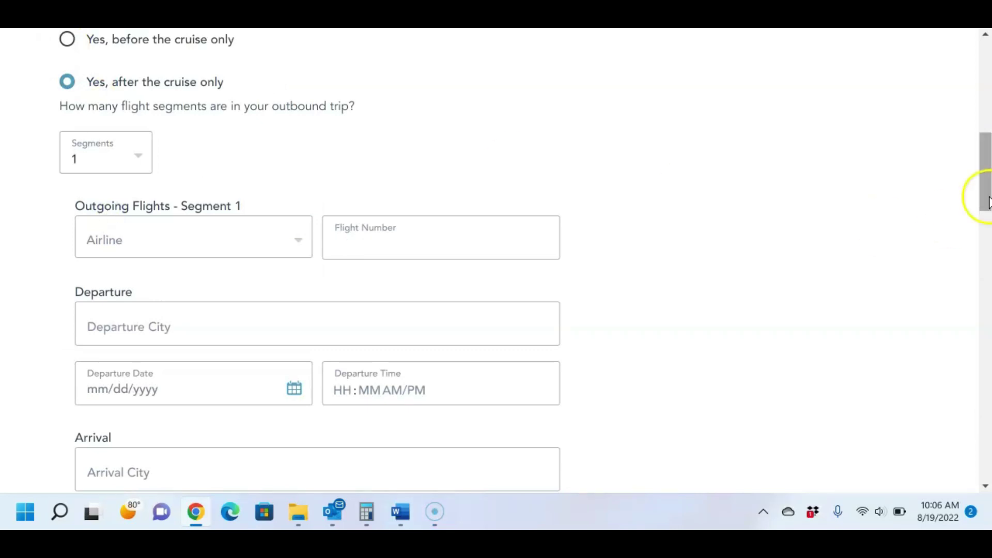
drag(987, 201, 987, 238)
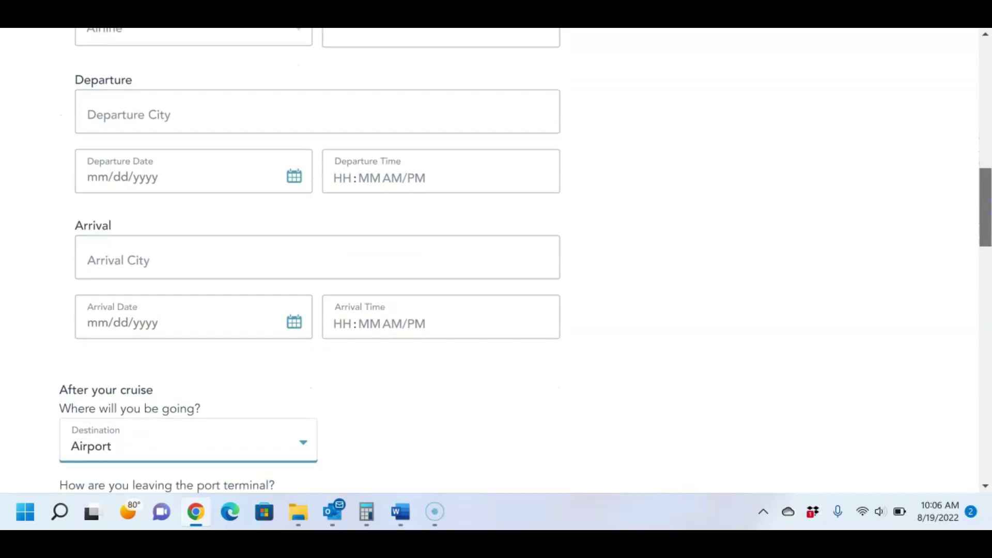
scroll(517, 258, down, 5)
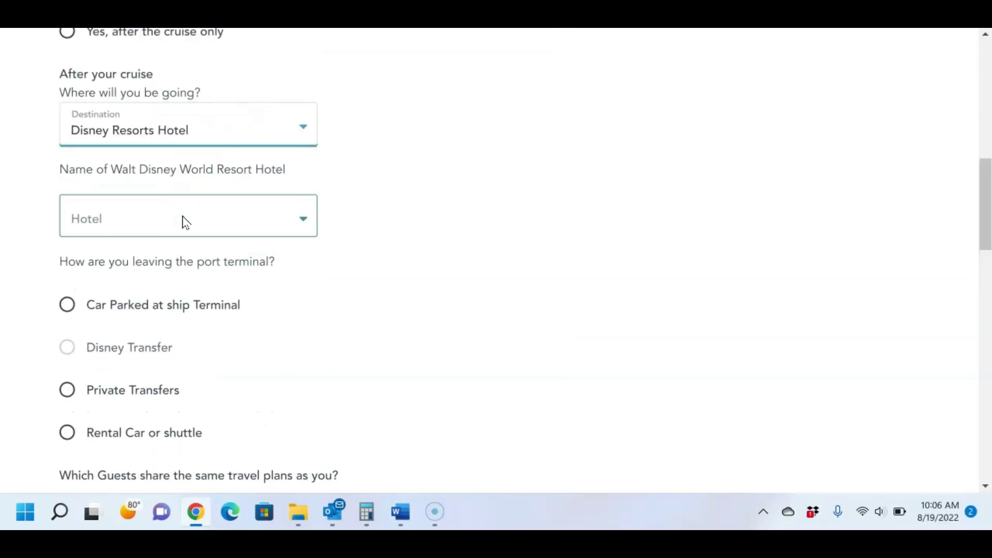
click(185, 223)
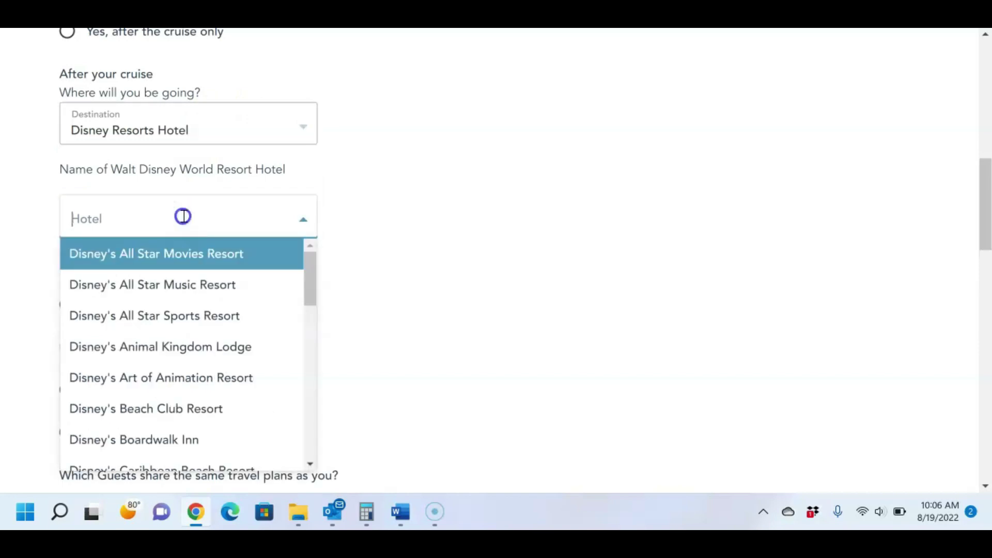
click(198, 127)
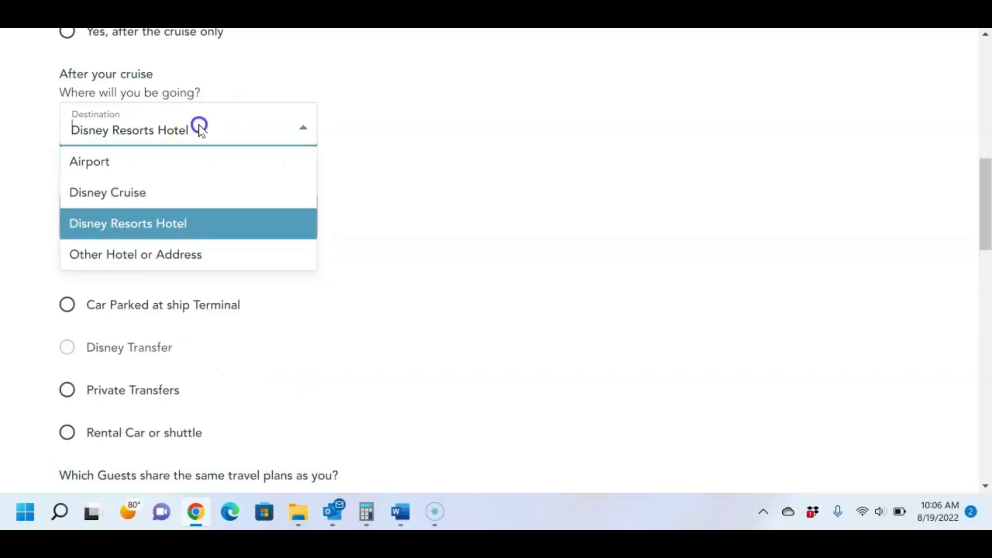
click(194, 254)
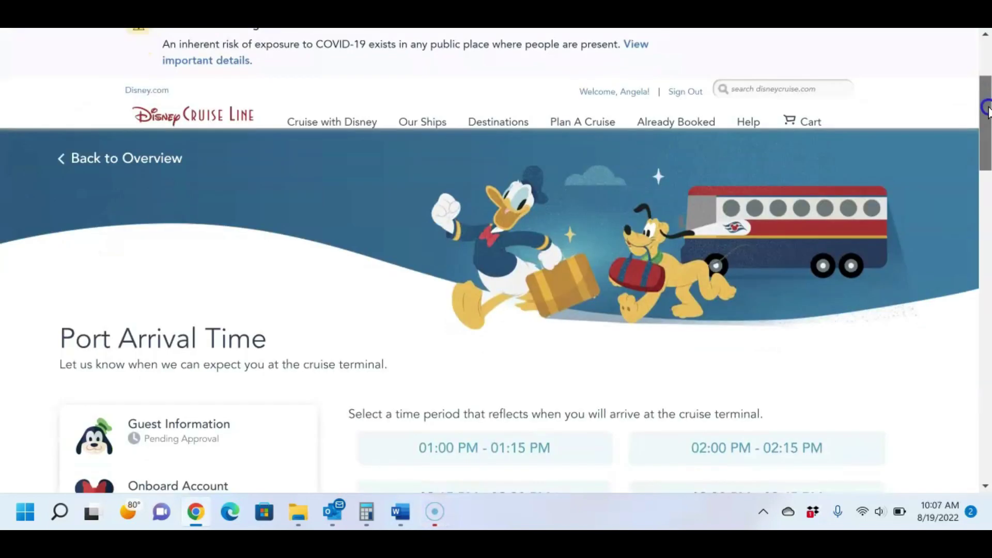
- Select the 01:00 PM - 01:15 PM port arrival slot and scroll to the page bottom
scroll(496, 259, down, 3)
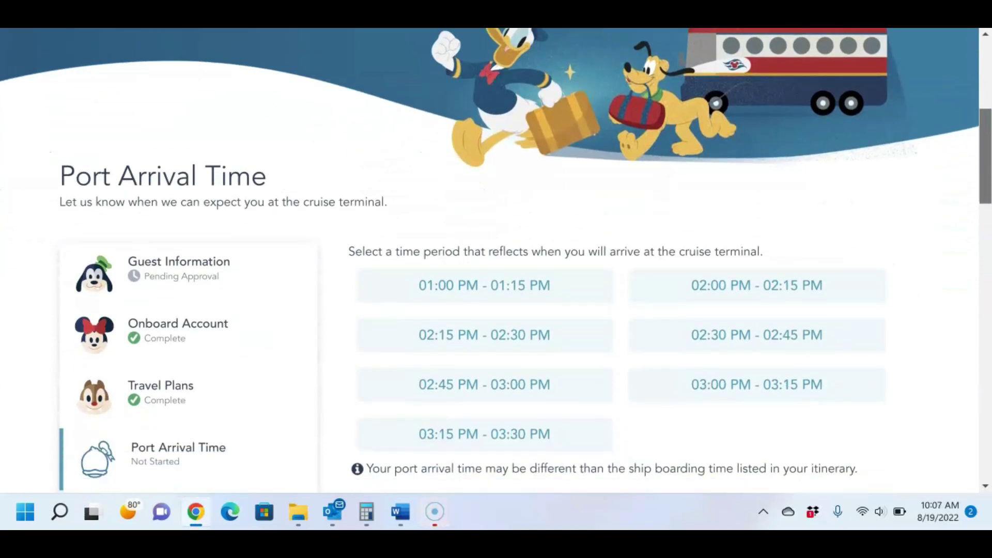
scroll(496, 259, down, 2)
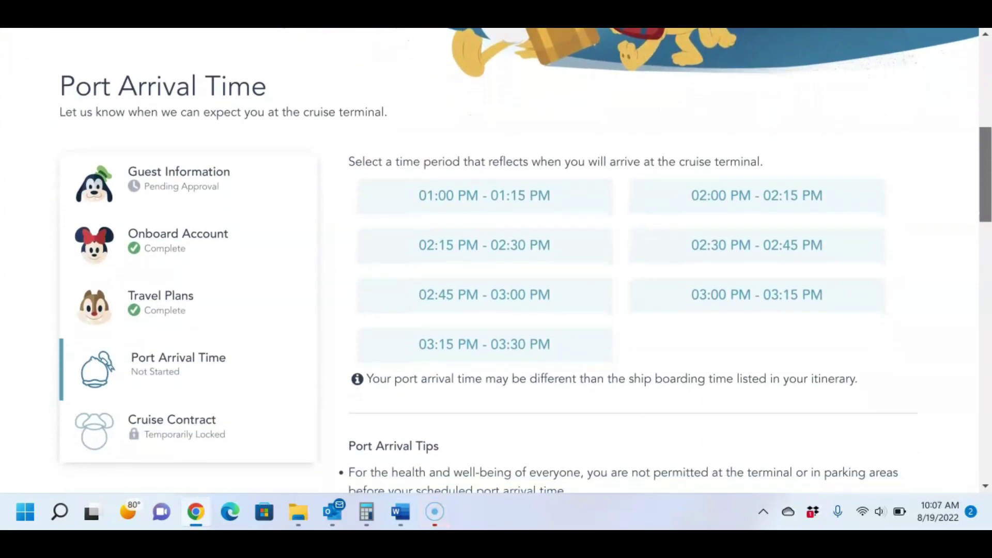
scroll(496, 258, down, 1)
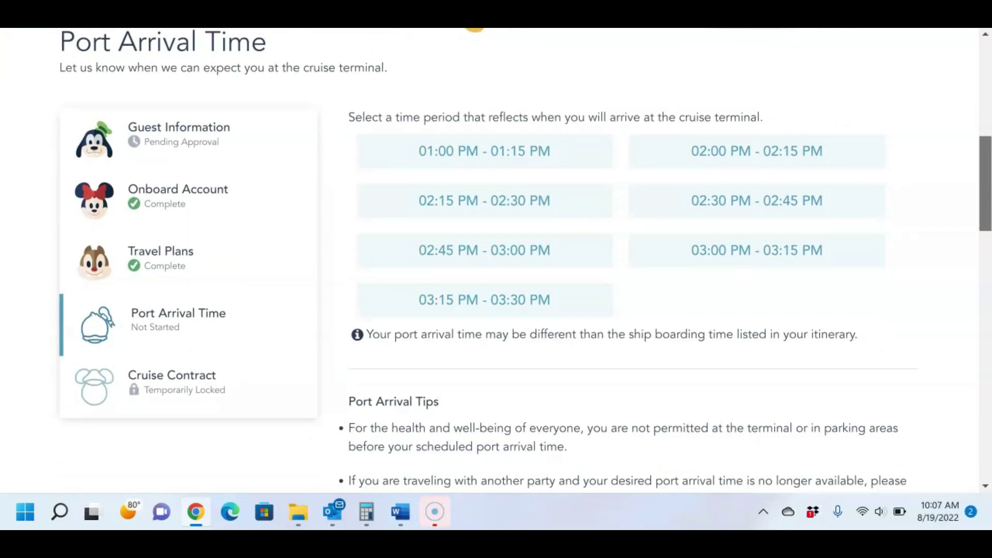
scroll(496, 259, down, 2)
scroll(496, 258, down, 2)
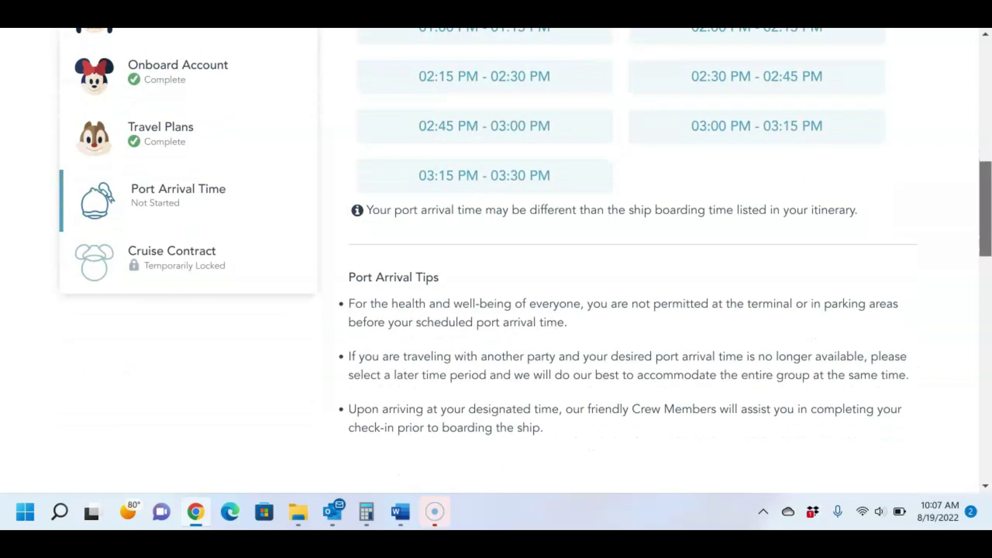
scroll(496, 259, down, 2)
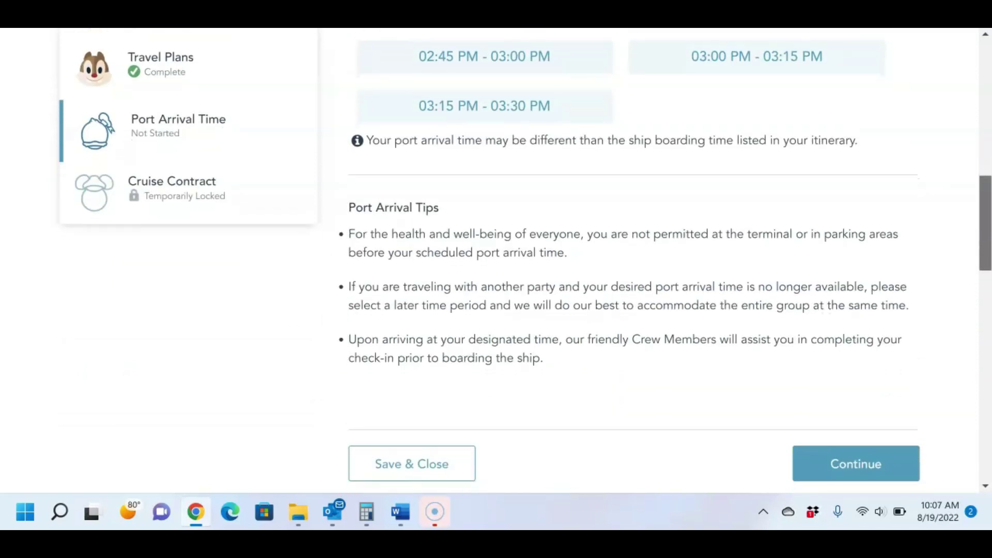
scroll(945, 159, up, 6)
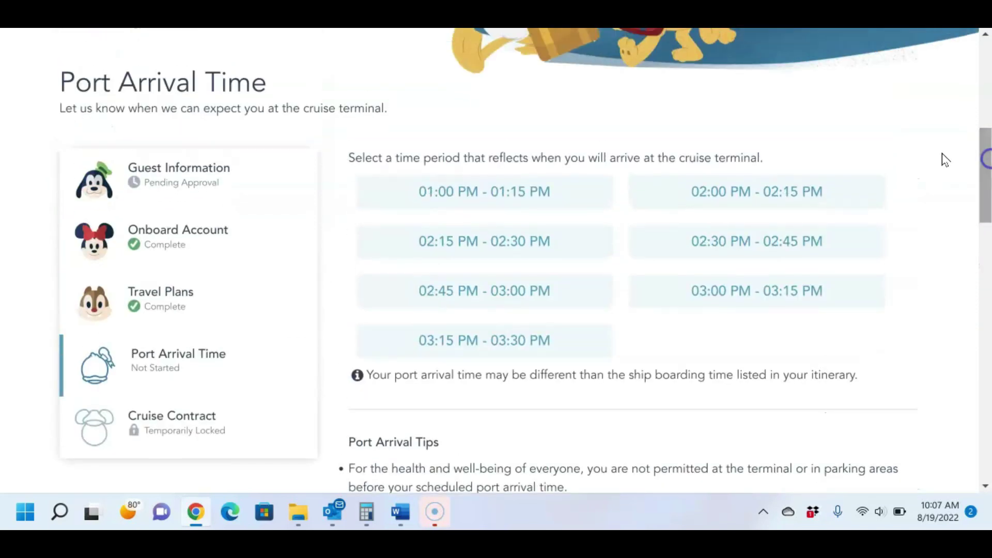
click(502, 189)
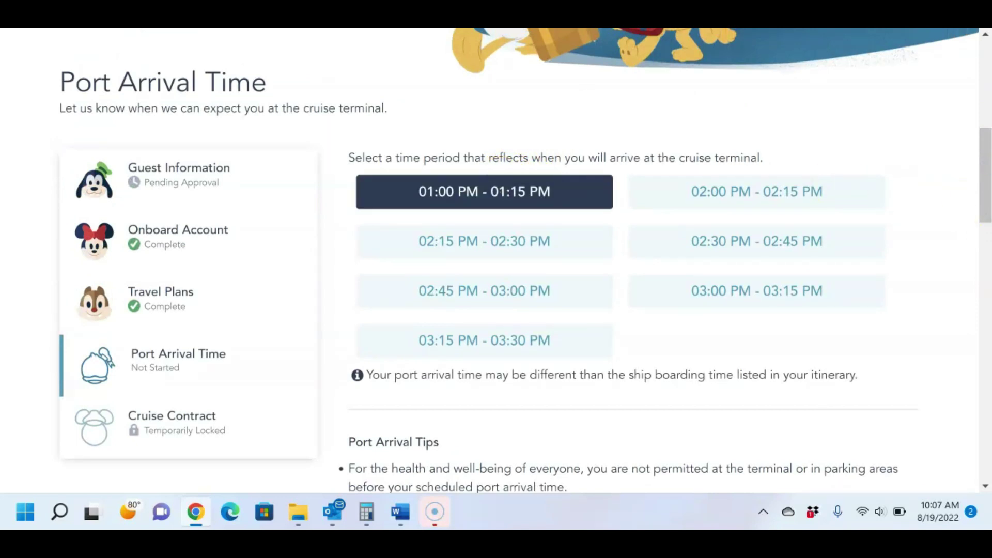
click(987, 189)
drag(988, 194, 985, 270)
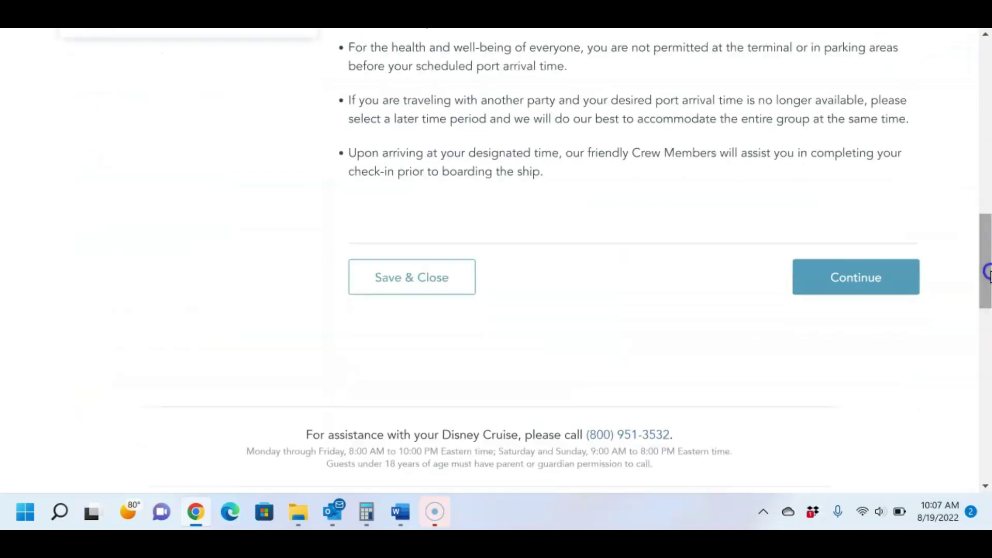
- Save the arrival time, agree to the Cruise Contract without emailing it, and complete check-in
click(885, 276)
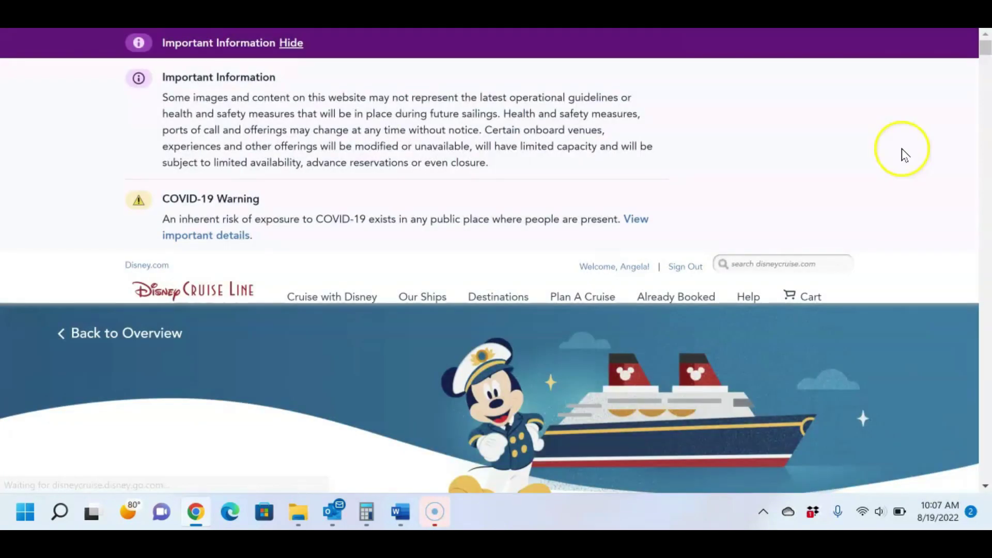
drag(983, 46, 986, 63)
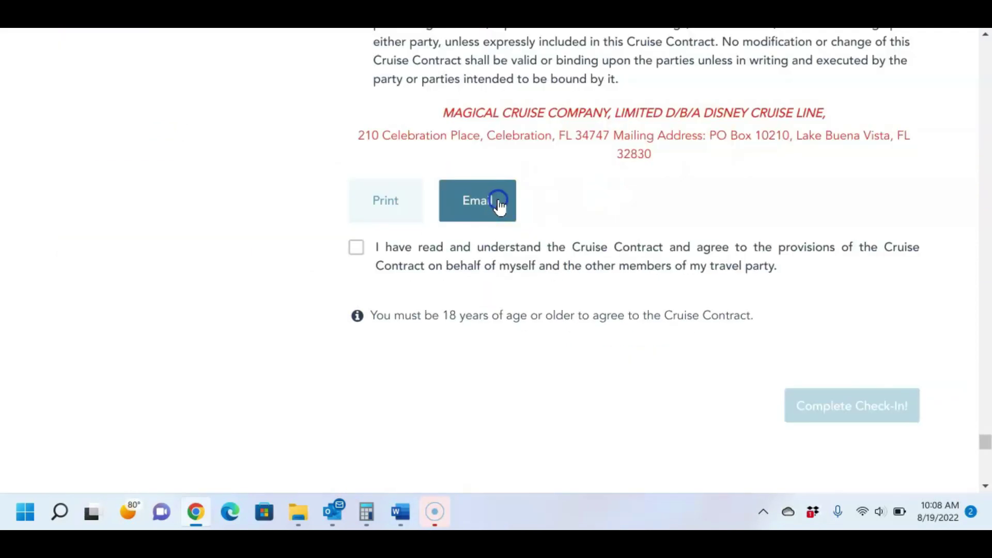
click(496, 205)
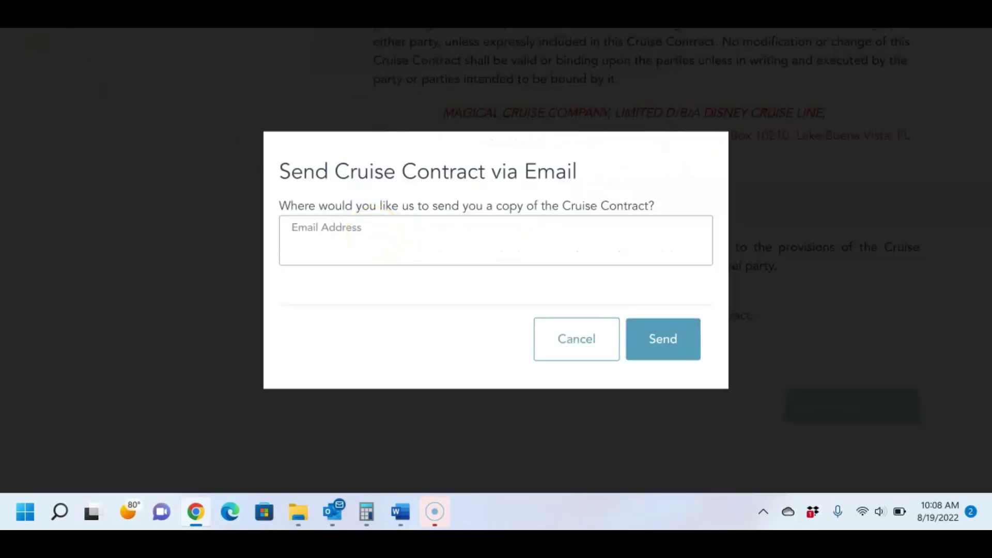
click(742, 201)
click(855, 411)
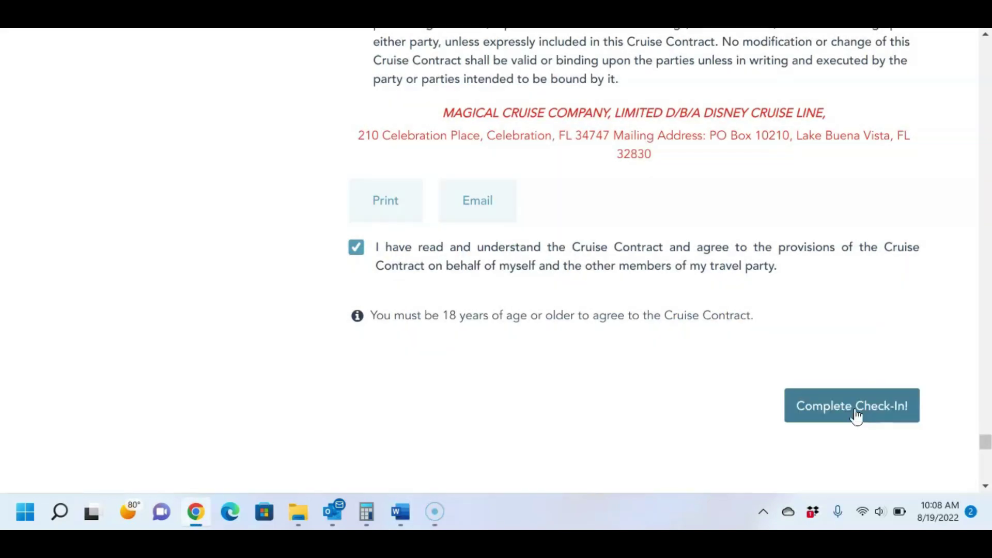
click(854, 411)
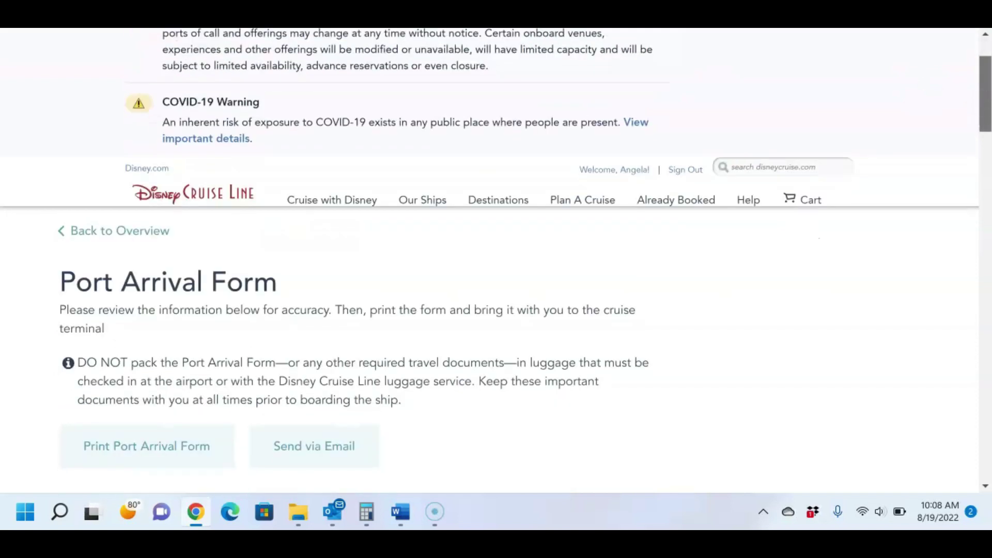
- Review the Port Arrival Form and its print and email options, then follow the Safe Passage link
scroll(496, 261, down, 1)
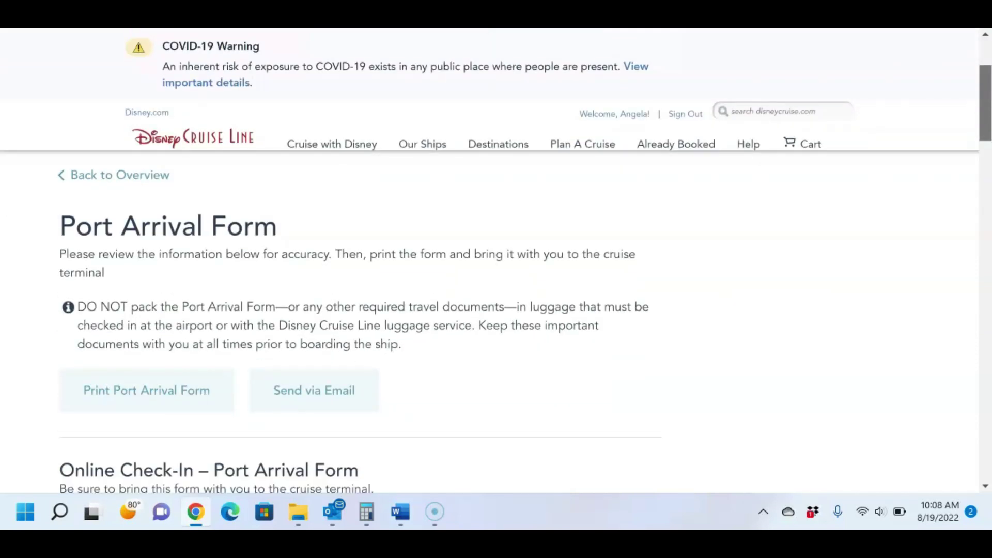
scroll(496, 261, down, 1)
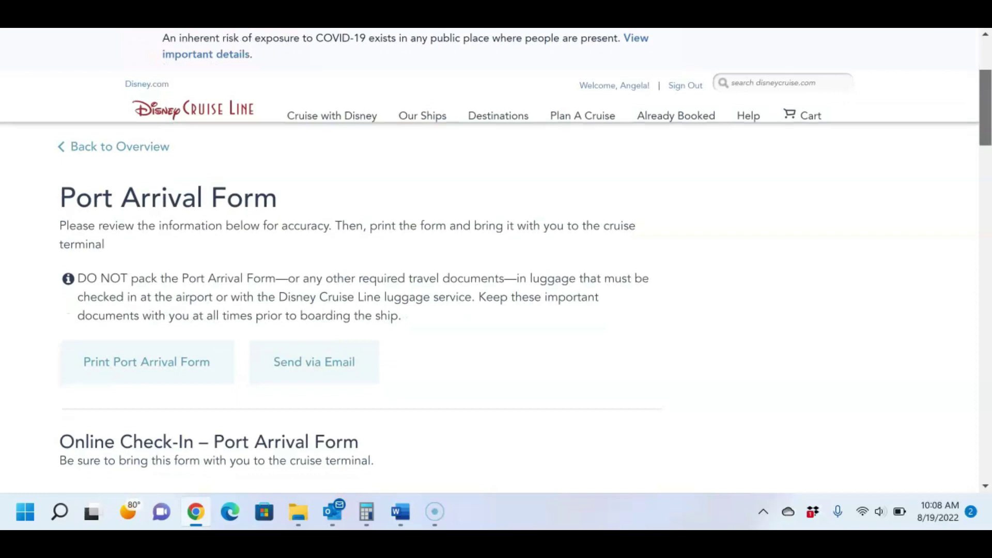
scroll(496, 261, down, 1)
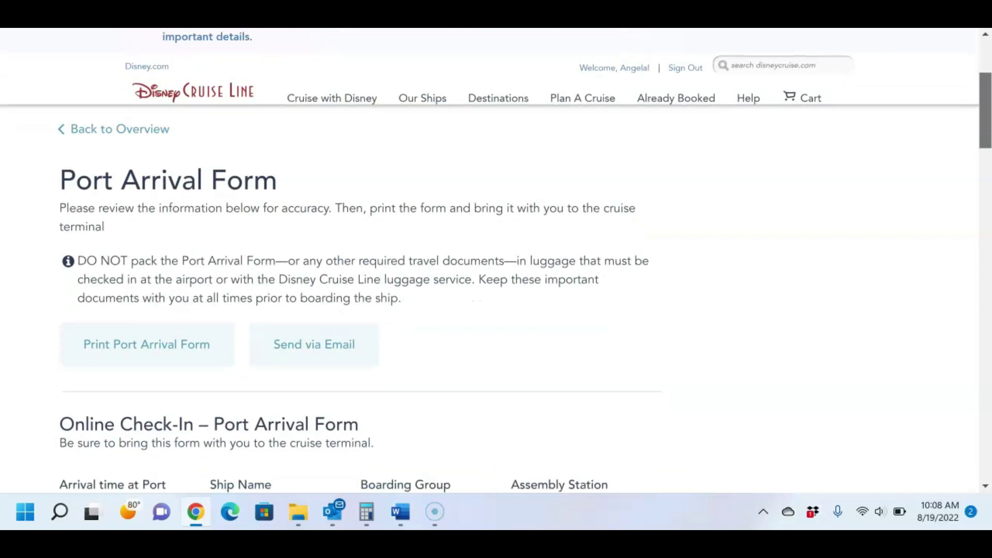
scroll(496, 261, down, 1)
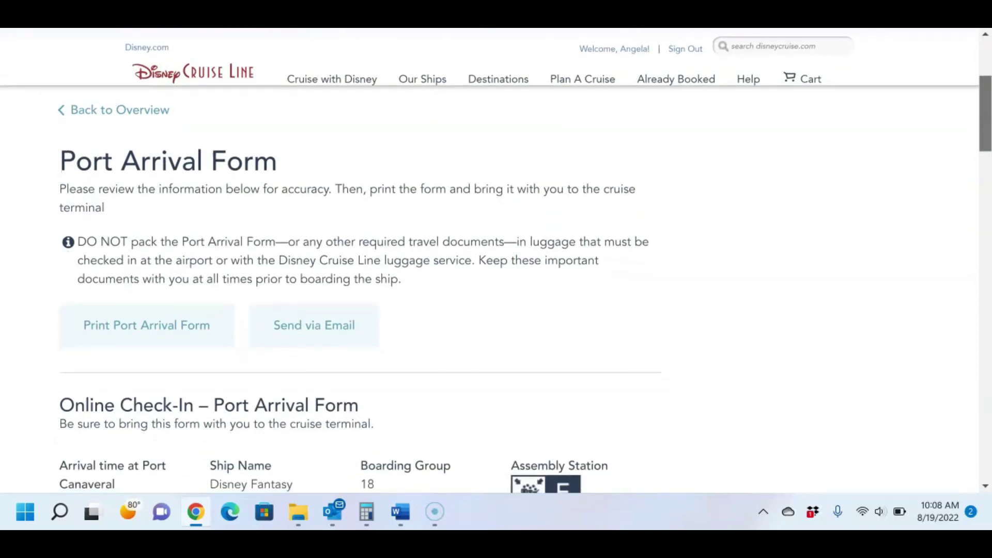
drag(987, 110, 988, 129)
scroll(987, 124, down, 1)
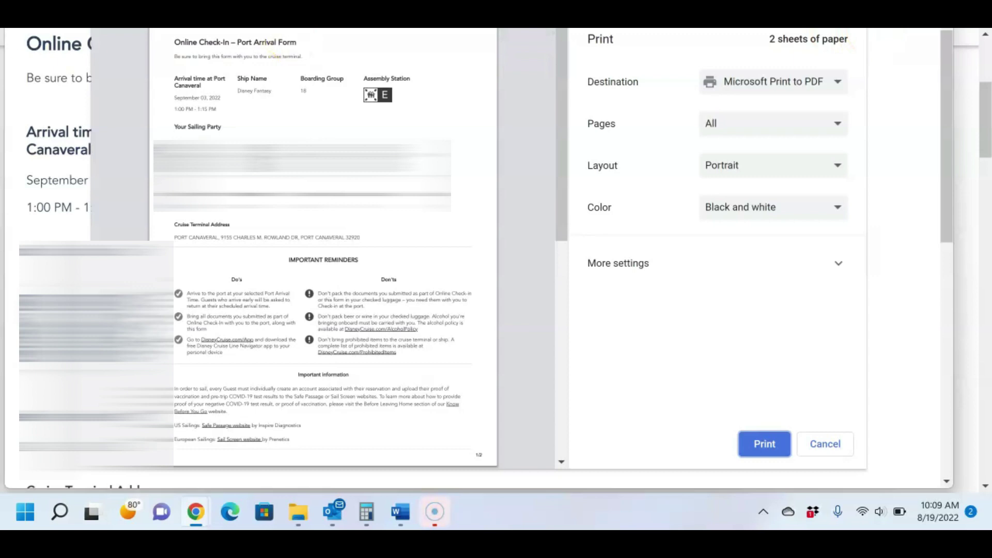
key(Escape)
click(320, 290)
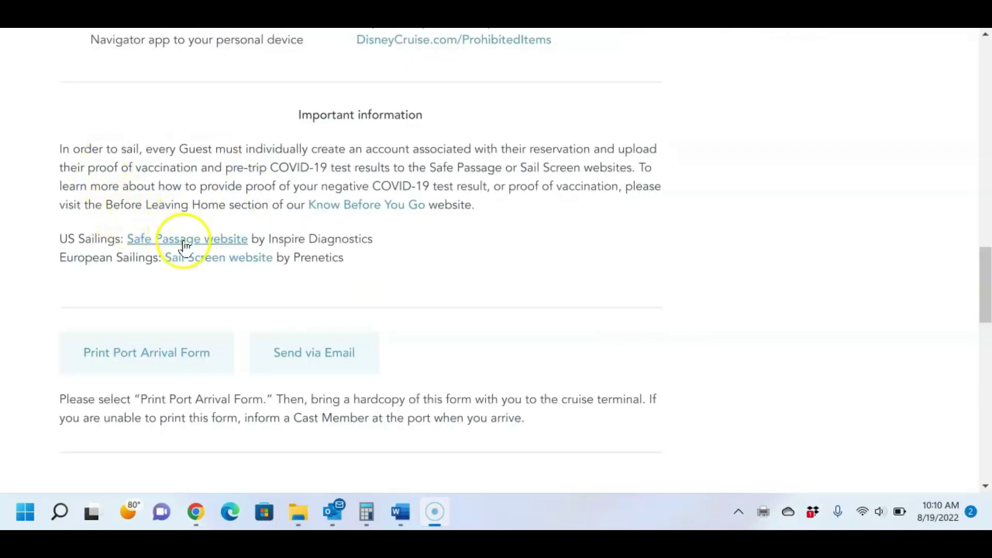
click(184, 240)
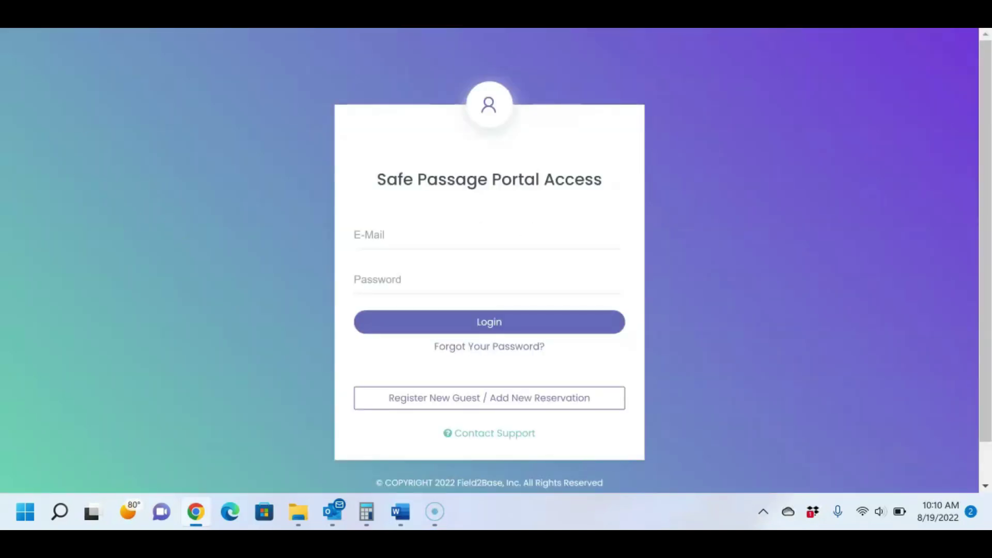
- Register as a new guest on the reservation, accept the Terms of Use, and consent for myself only
click(442, 403)
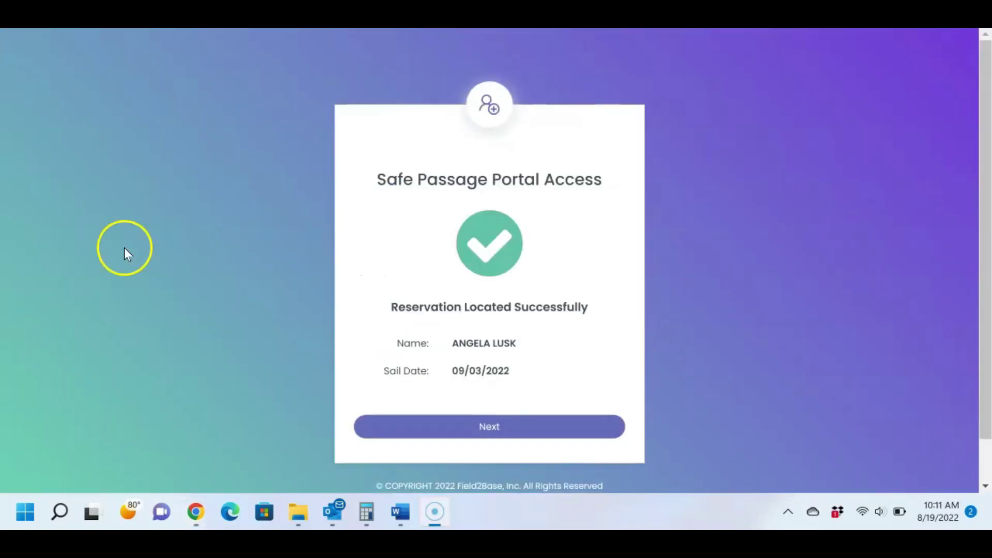
click(485, 427)
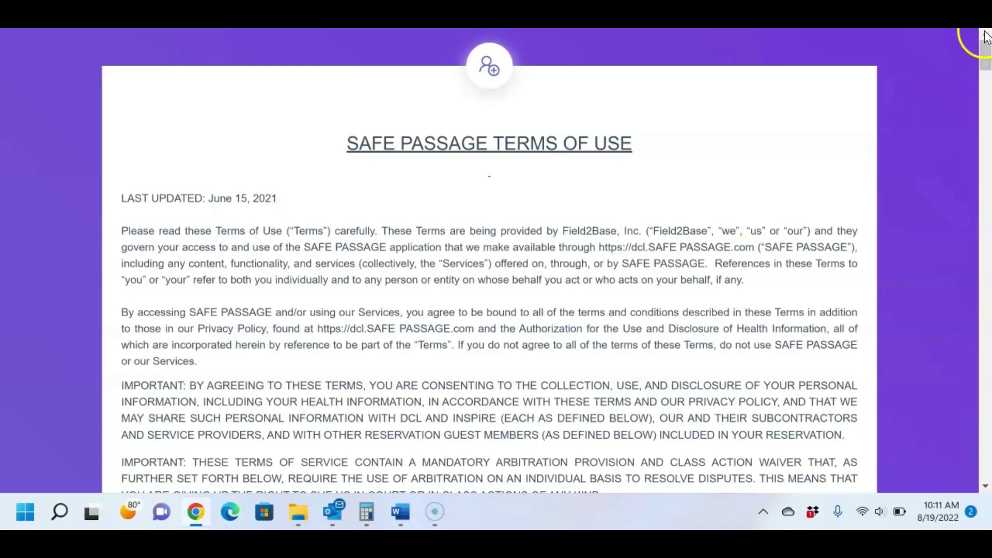
click(986, 86)
drag(987, 85, 986, 106)
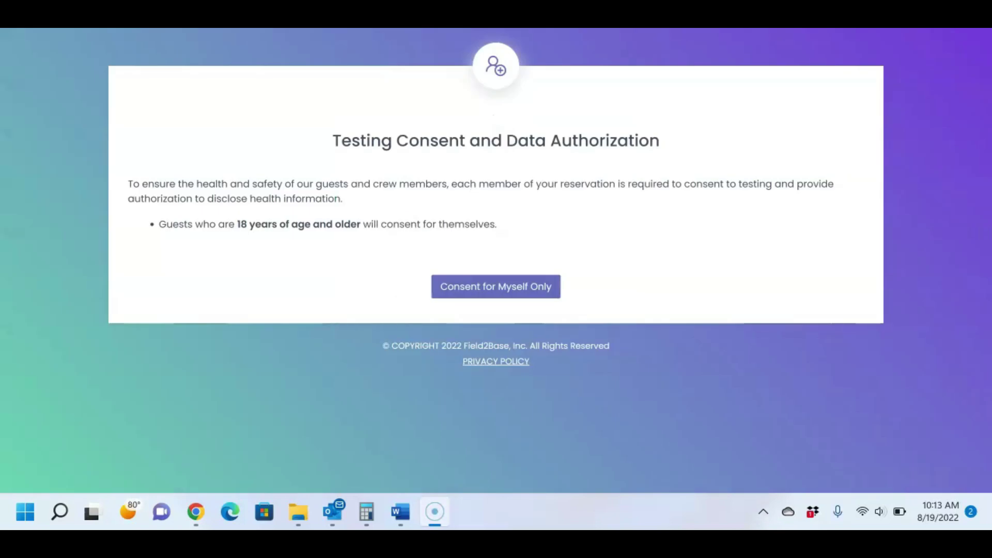
click(510, 292)
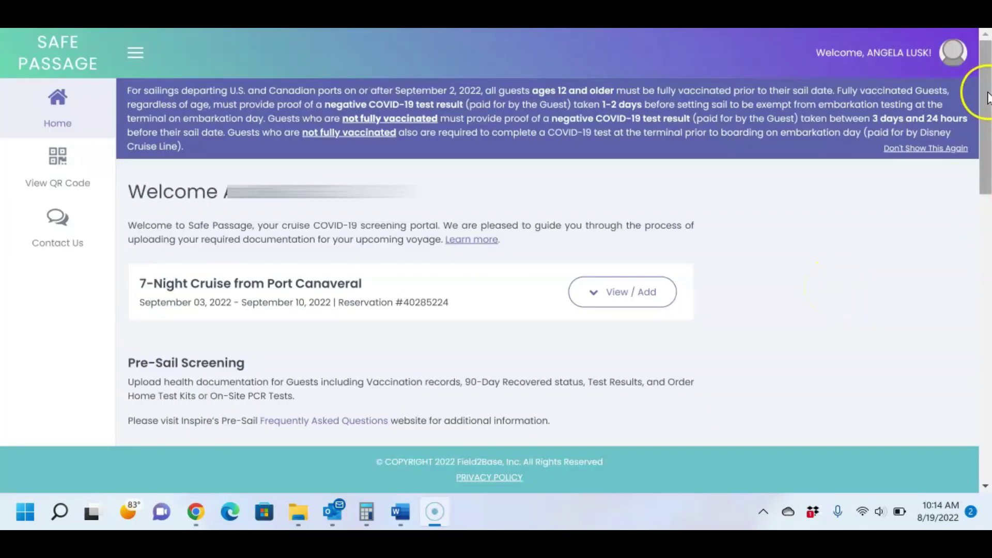
- Choose the received vaccine type and submit vaccination proof, then open the 90-Day-Recovered Status application
drag(988, 98, 988, 140)
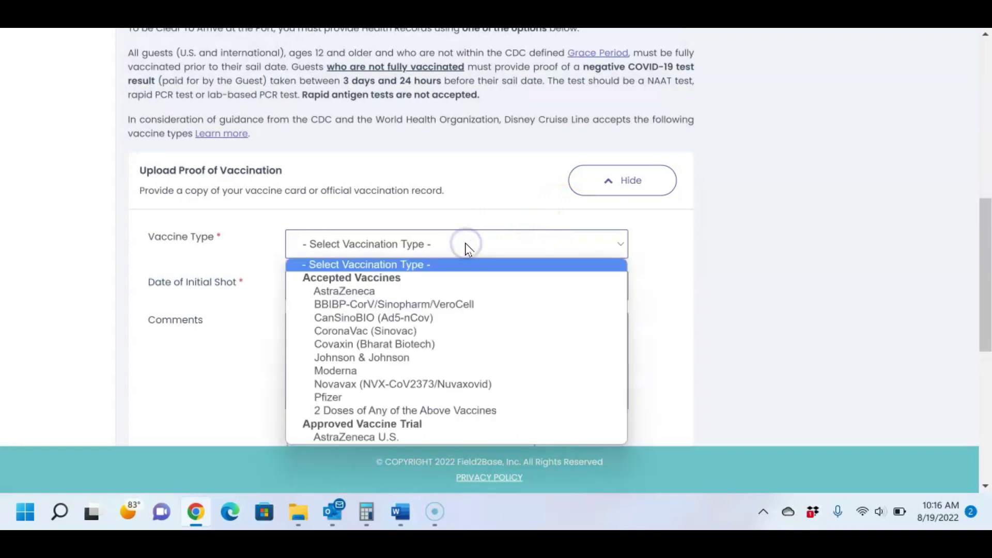
click(467, 245)
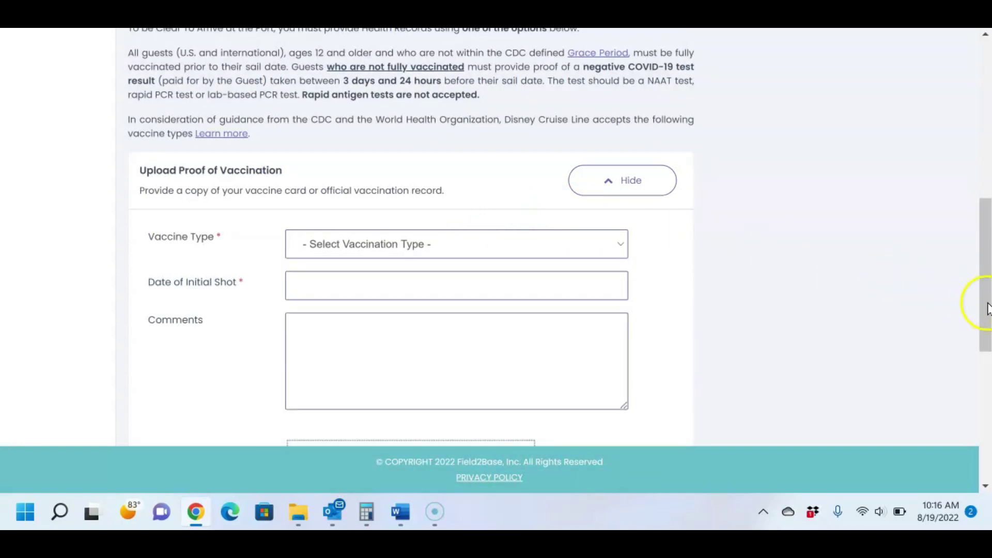
drag(987, 306, 988, 419)
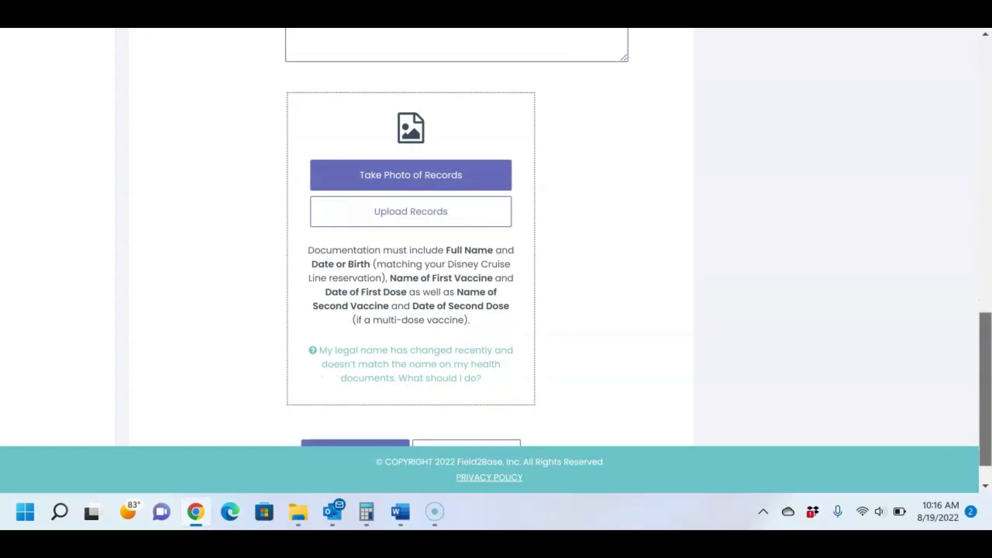
scroll(496, 248, down, 1)
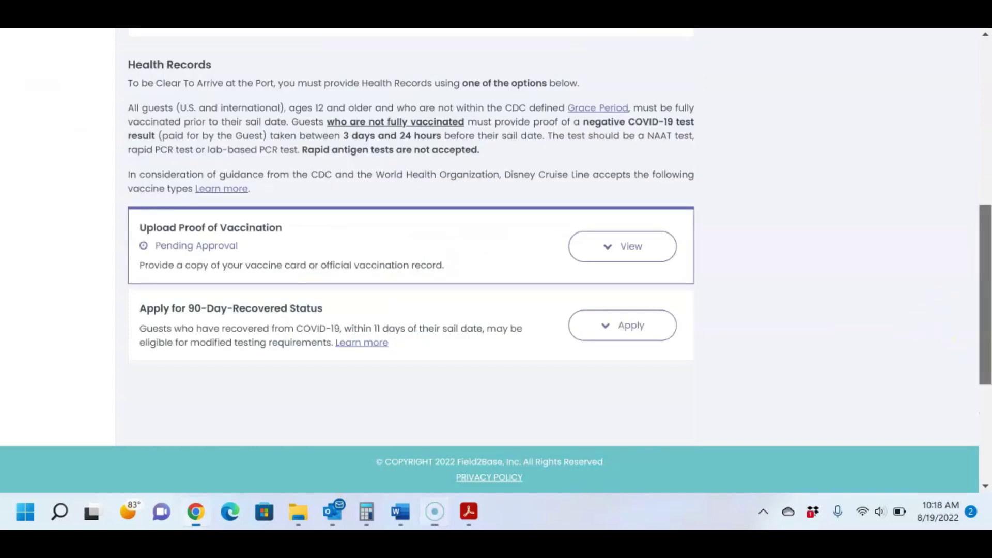
scroll(411, 207, down, 1)
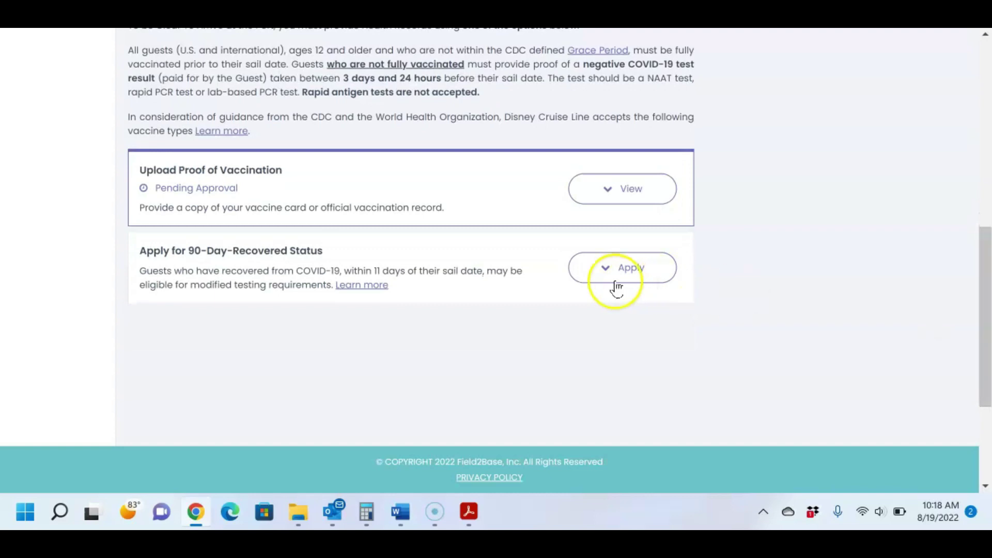
click(614, 279)
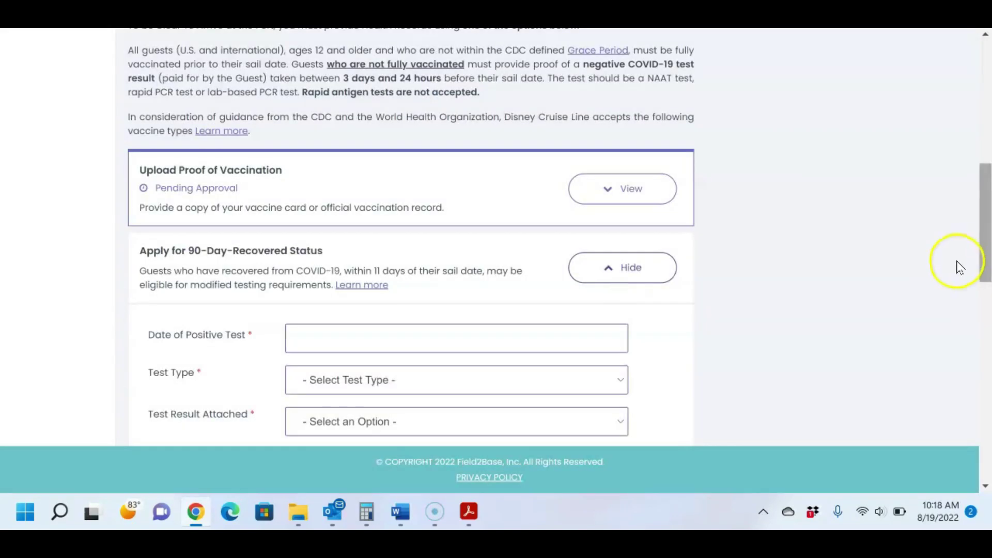
drag(986, 258, 985, 454)
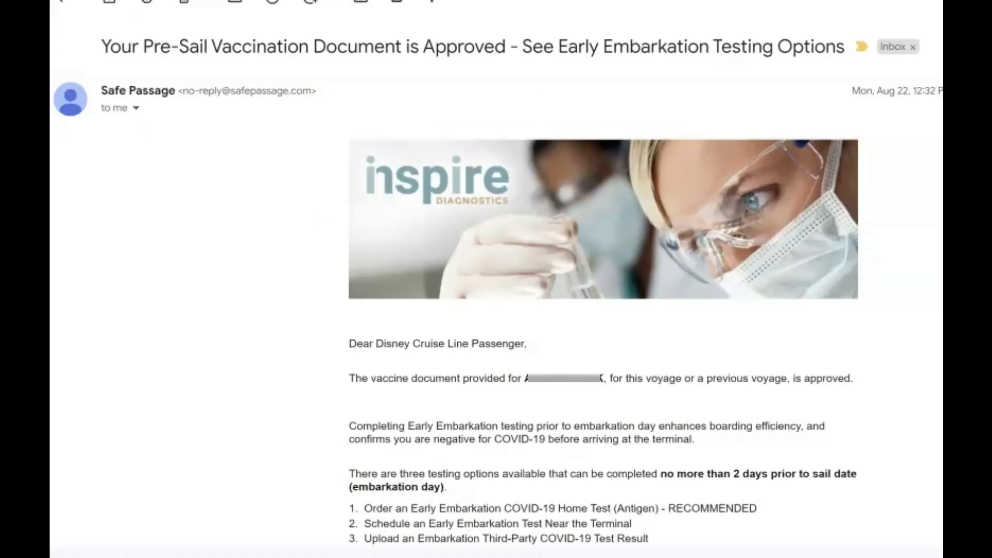
- Scroll through the Safe Passage email confirming the vaccination document is approved
scroll(499, 286, down, 1)
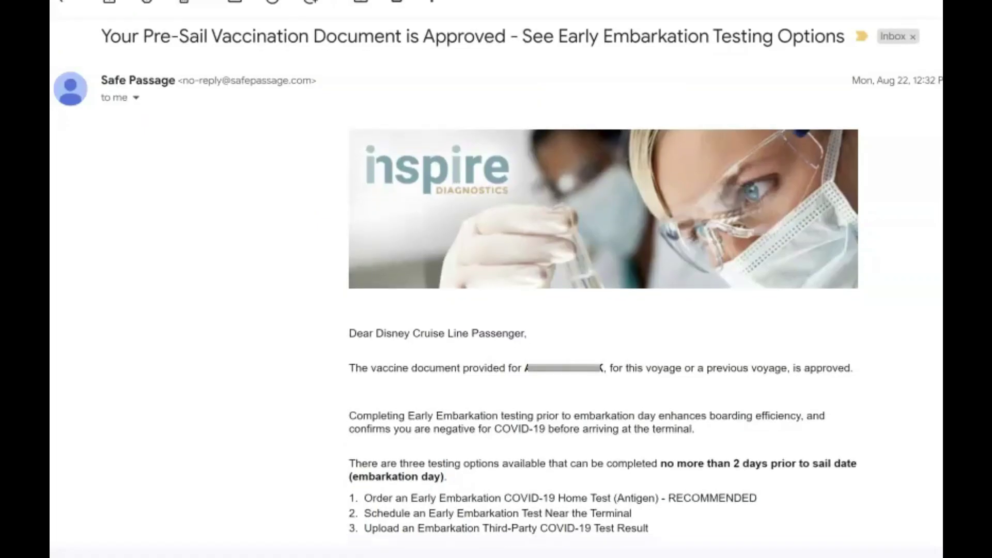
scroll(498, 287, down, 5)
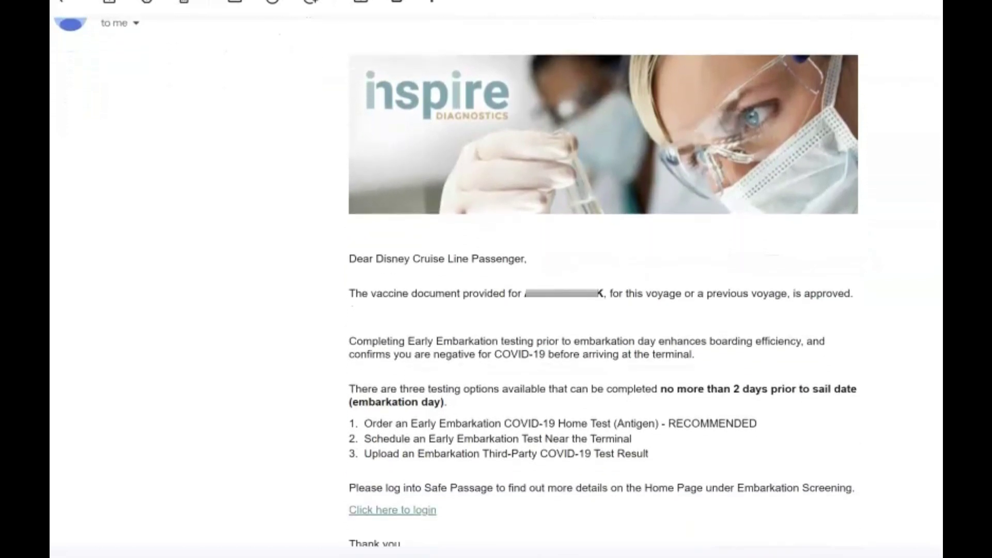
scroll(498, 287, down, 5)
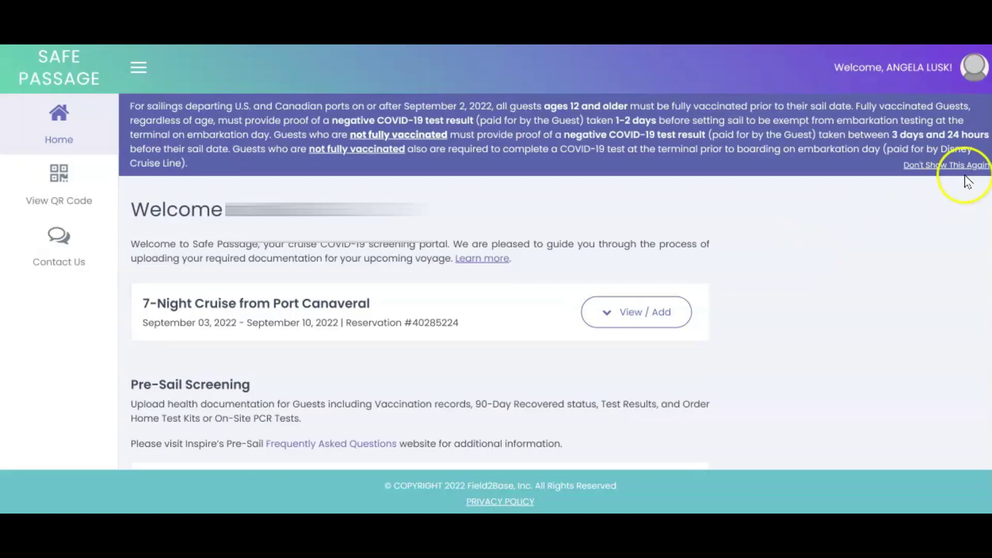
scroll(968, 182, down, 5)
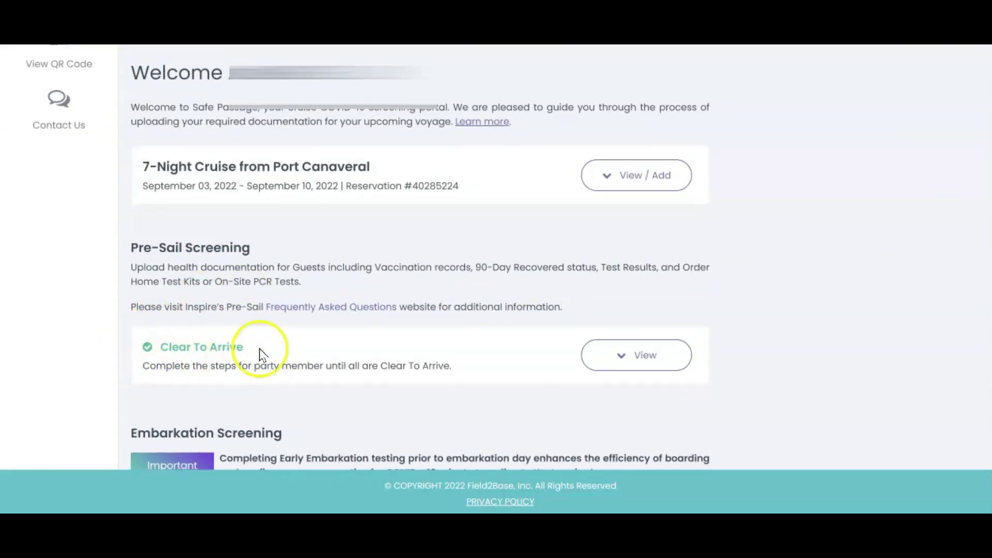
- Scroll through the Embarkation Testing Options cards to review the four testing choices
scroll(419, 257, down, 8)
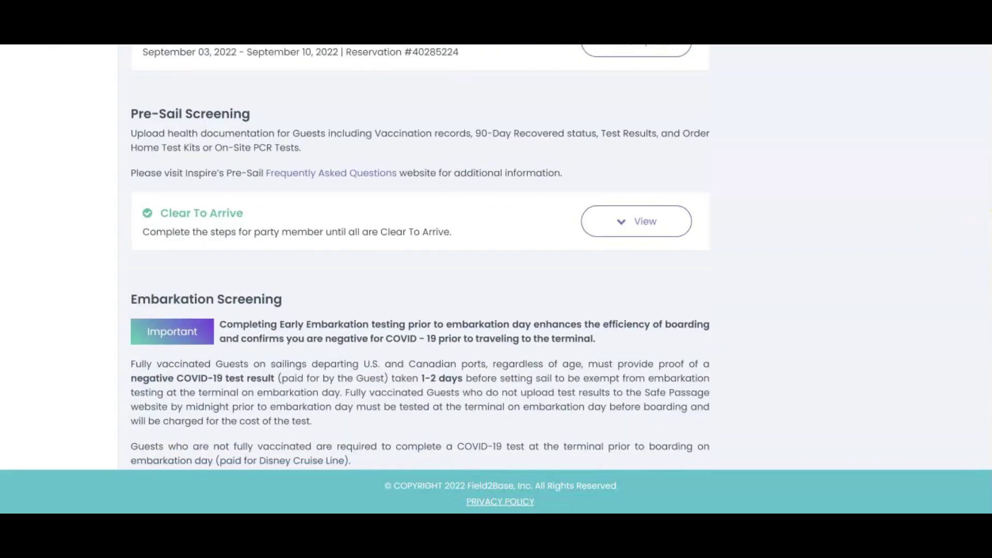
scroll(419, 258, down, 3)
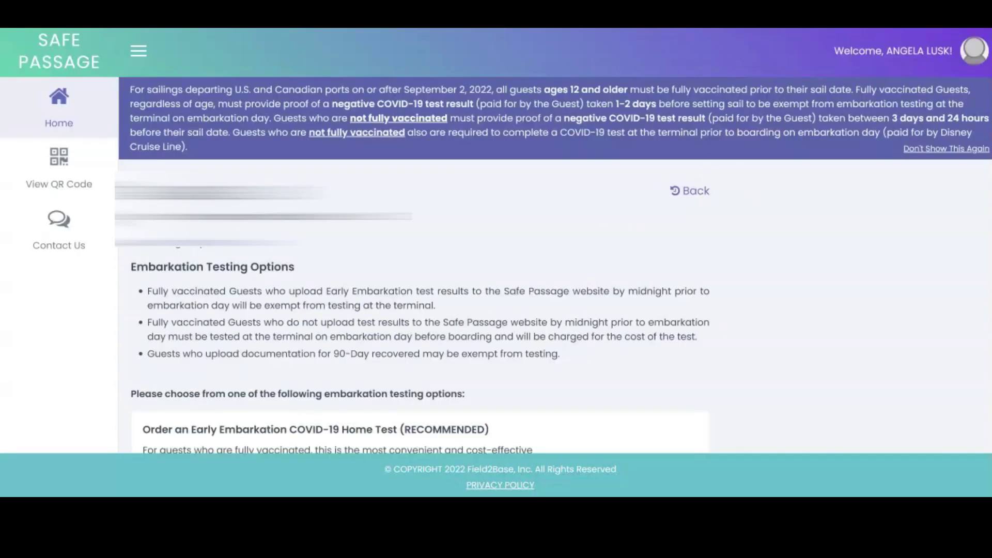
scroll(496, 241, down, 1)
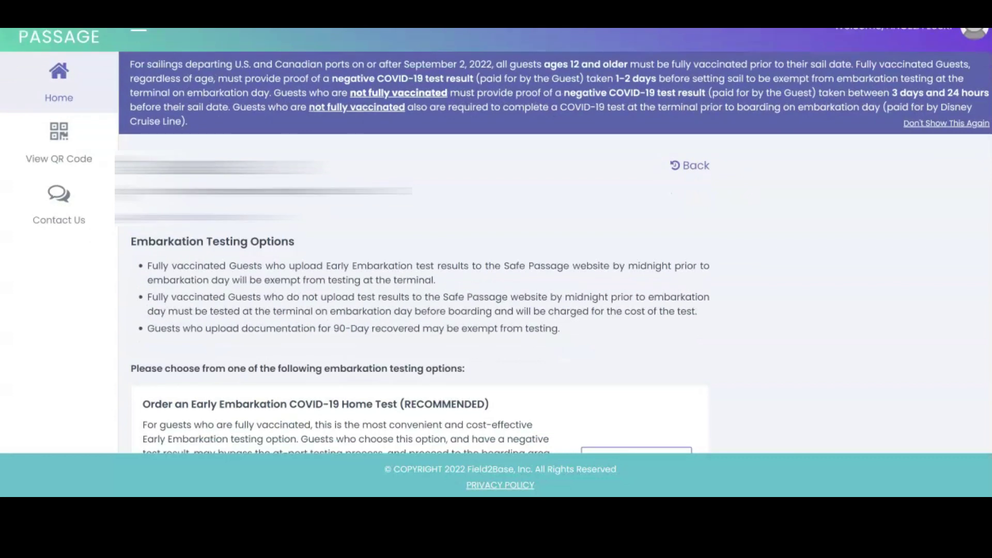
scroll(497, 241, down, 3)
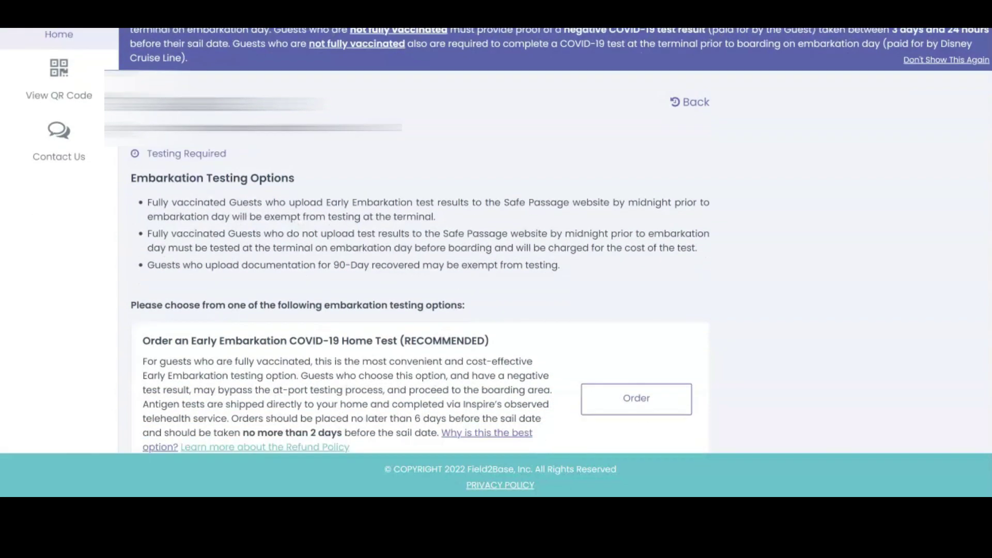
scroll(496, 241, down, 4)
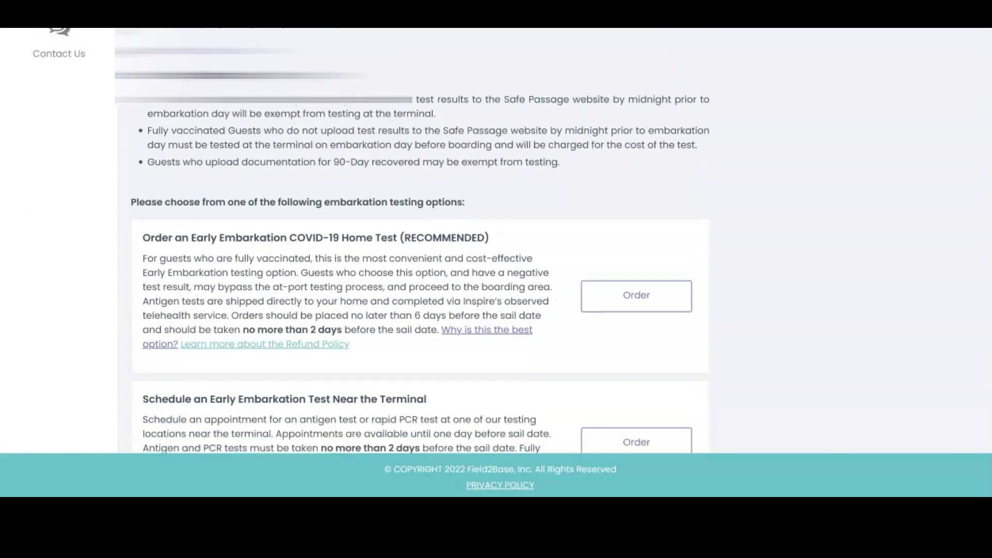
scroll(496, 241, down, 3)
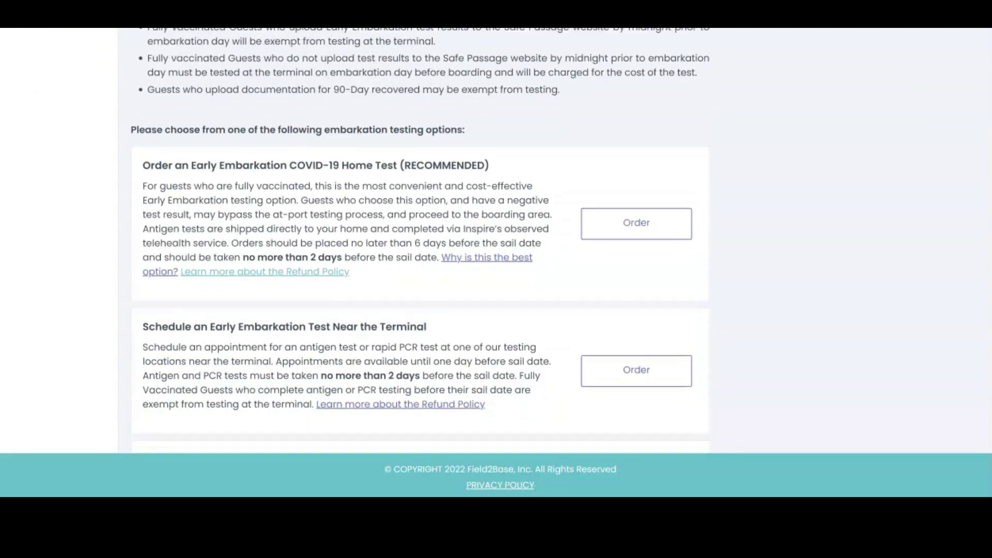
scroll(496, 241, down, 3)
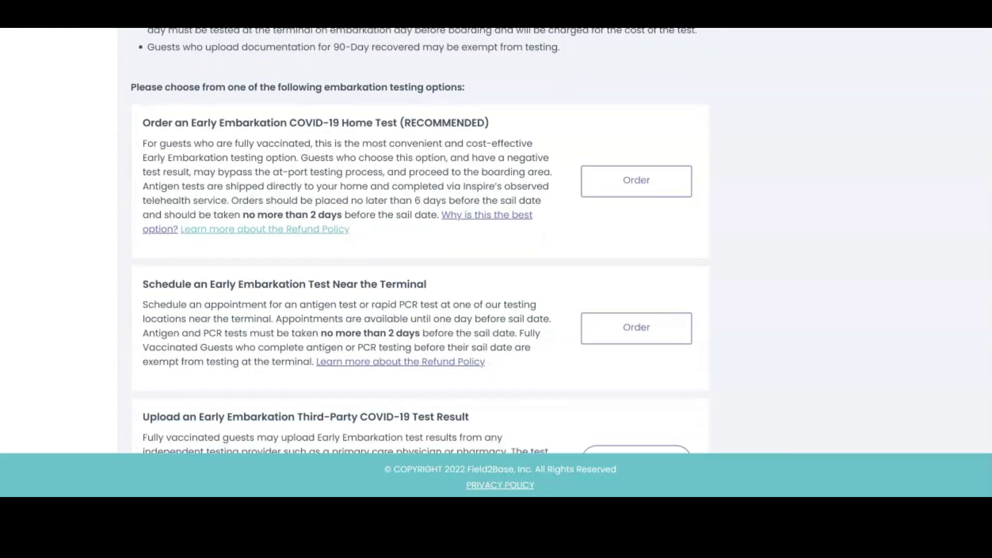
scroll(496, 241, down, 2)
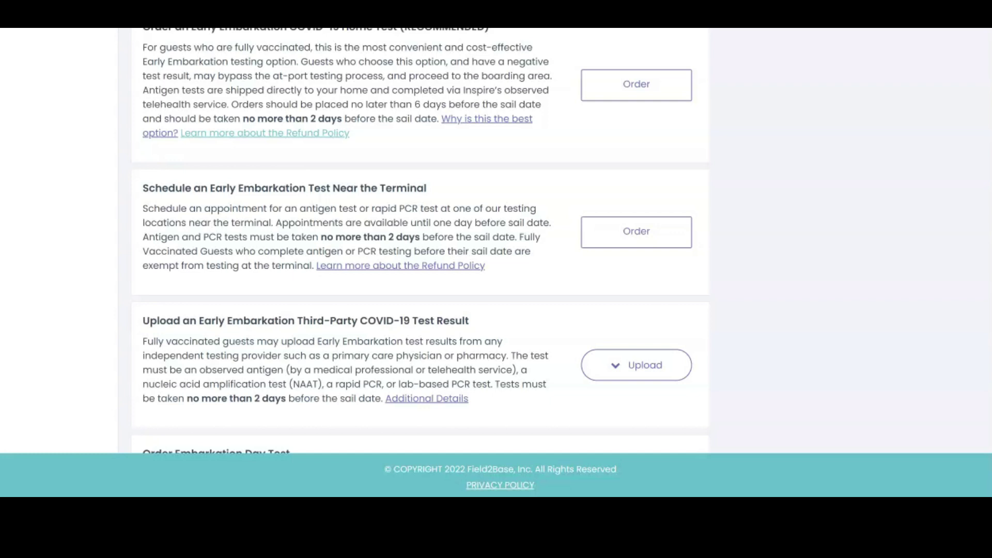
scroll(496, 240, down, 3)
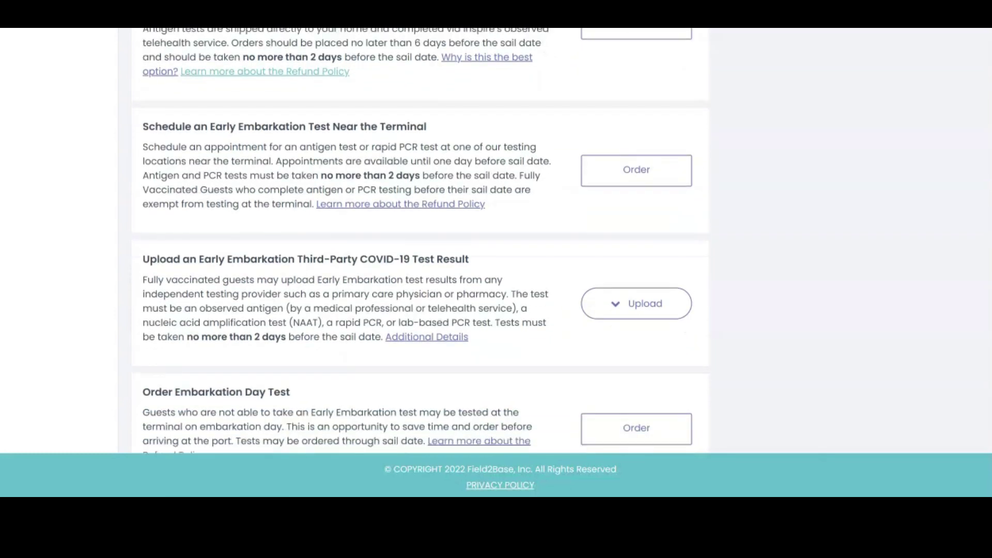
scroll(421, 240, down, 2)
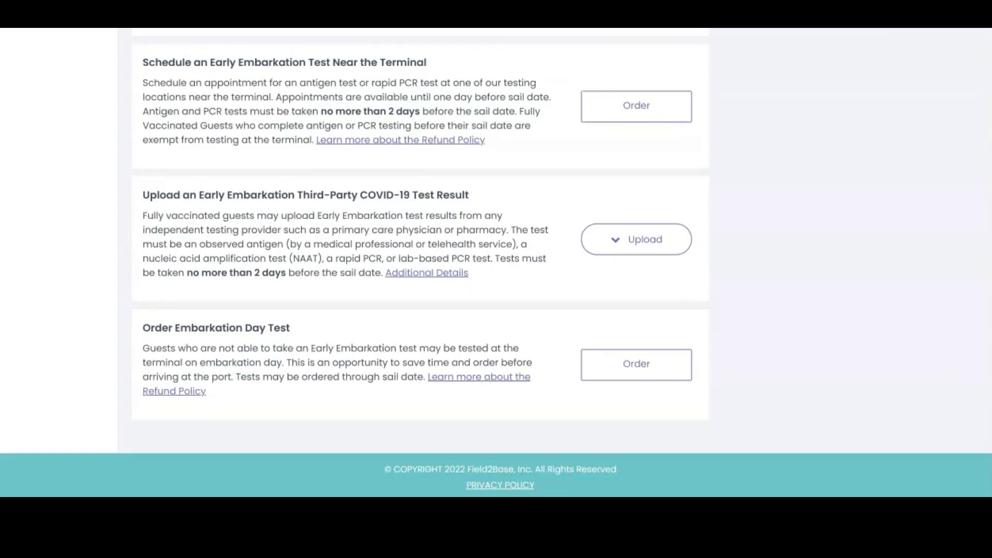
scroll(420, 241, up, 5)
scroll(420, 240, up, 8)
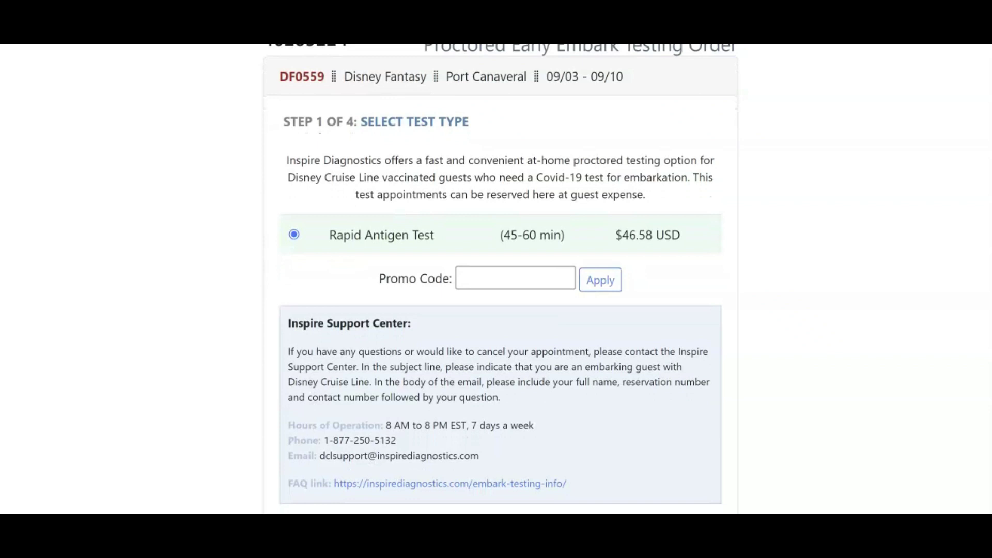
scroll(501, 279, down, 2)
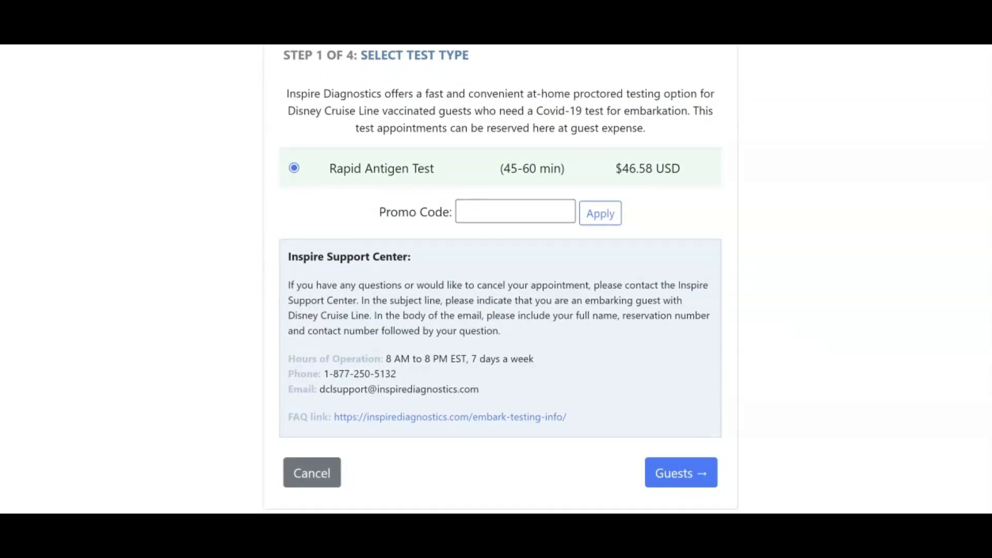
click(307, 483)
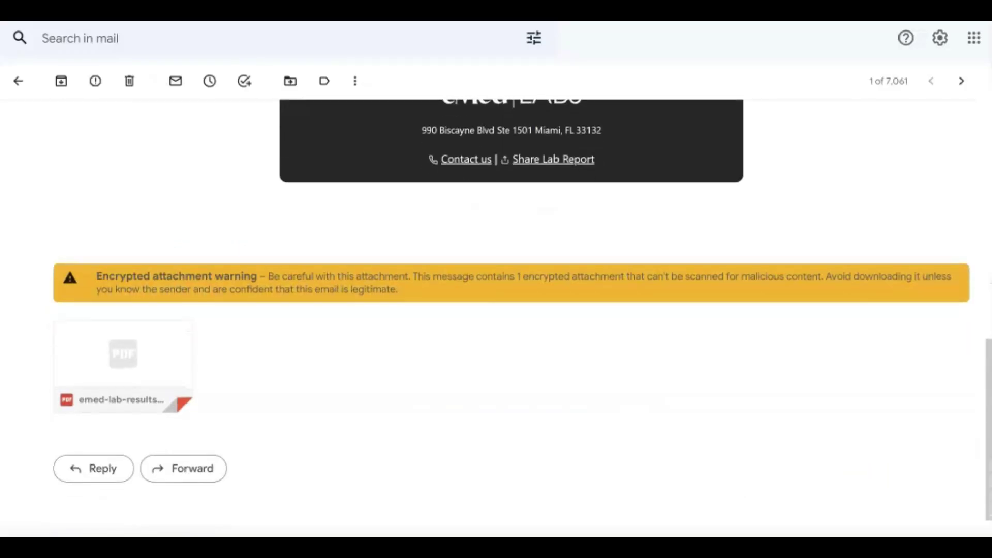
- Check the PDF attachment on the eMed lab results email in Gmail
mouse_move(117, 365)
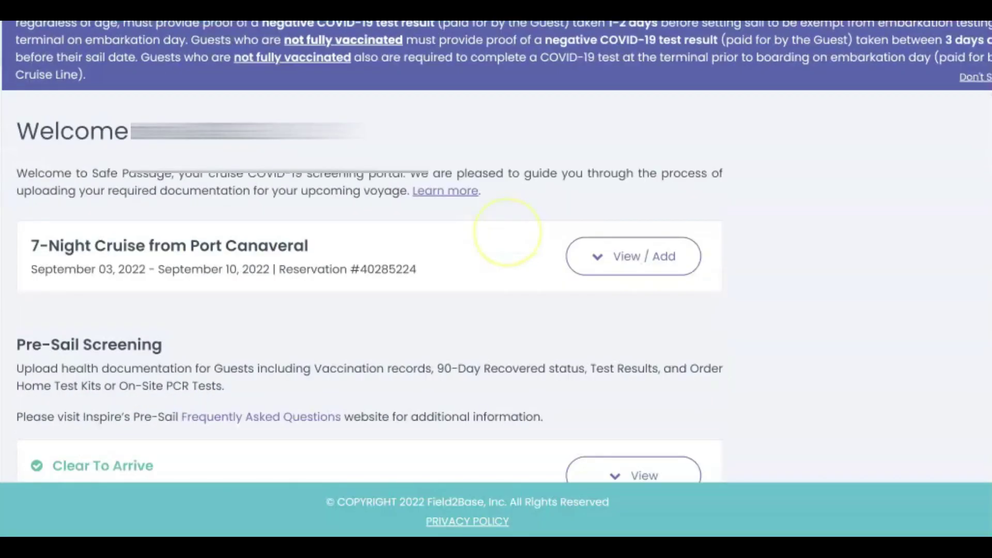
- Scroll down to Your Travel Party and the pending guest's Order / Upload testing options
scroll(506, 231, down, 5)
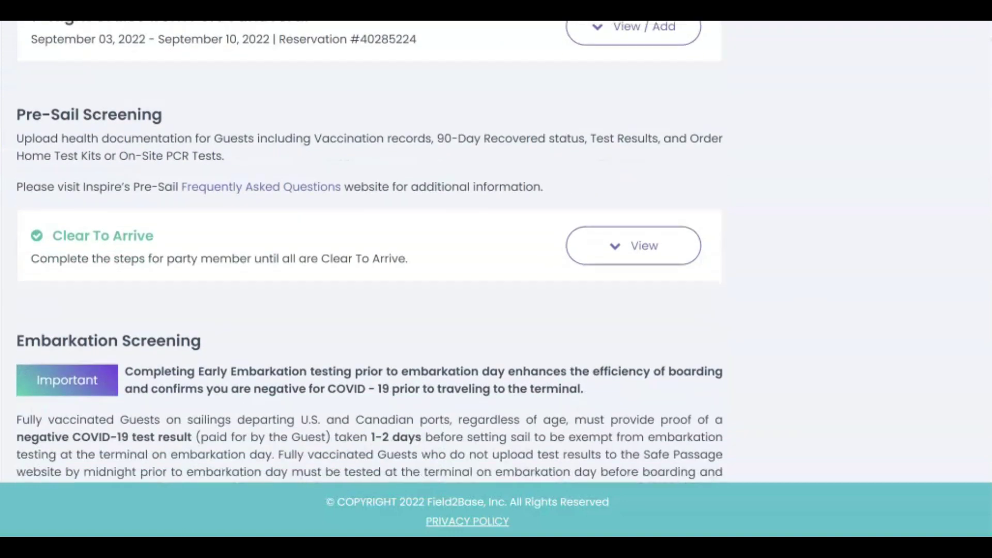
scroll(370, 253, down, 5)
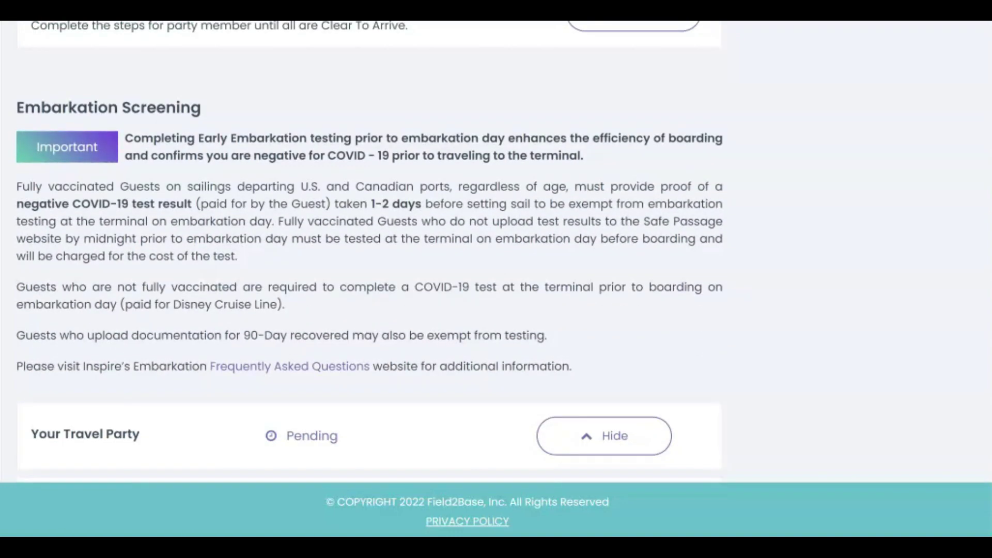
scroll(370, 252, down, 2)
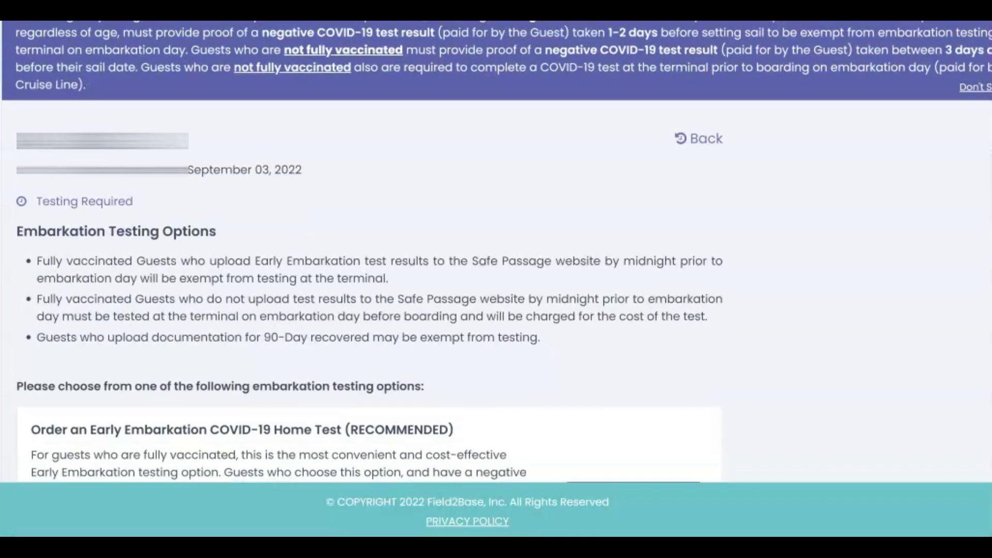
scroll(370, 251, down, 5)
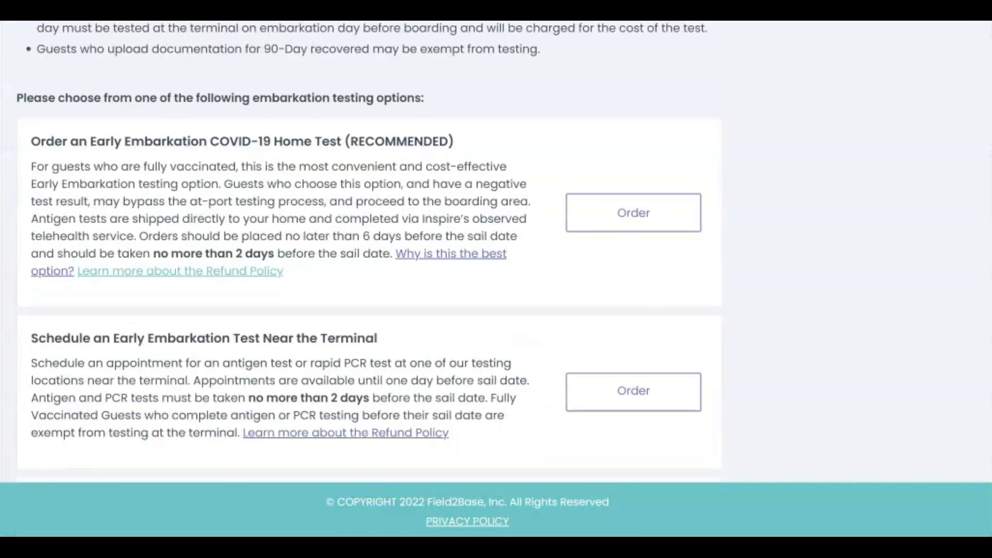
scroll(371, 251, down, 3)
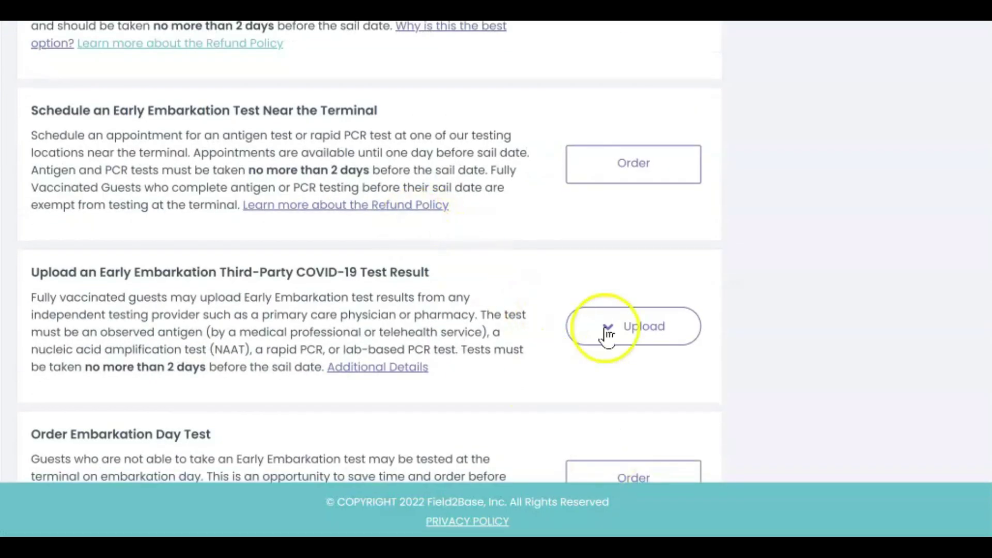
- Start a third-party result upload collected 09/01/2022 with test type SARS-CoV-2 Antigen
click(624, 333)
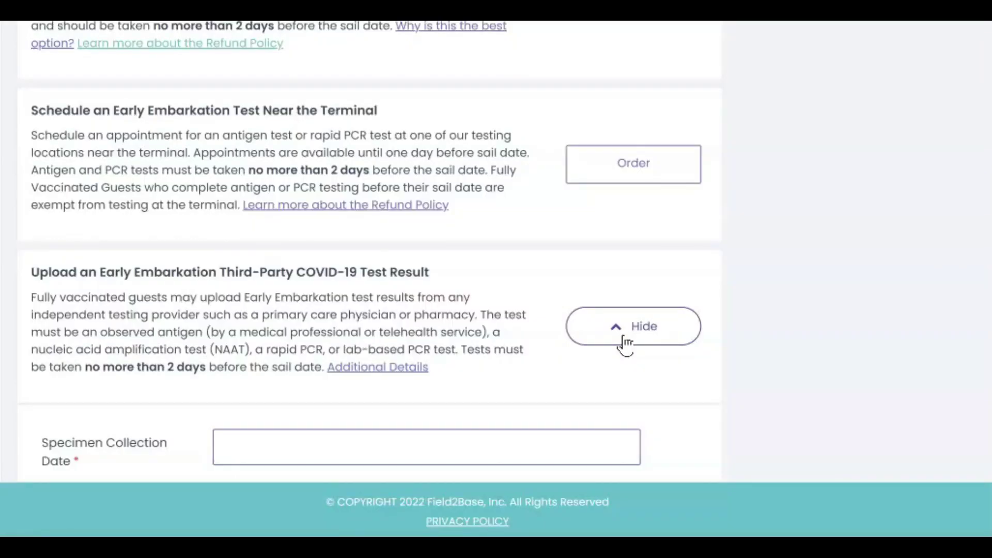
scroll(833, 336, down, 3)
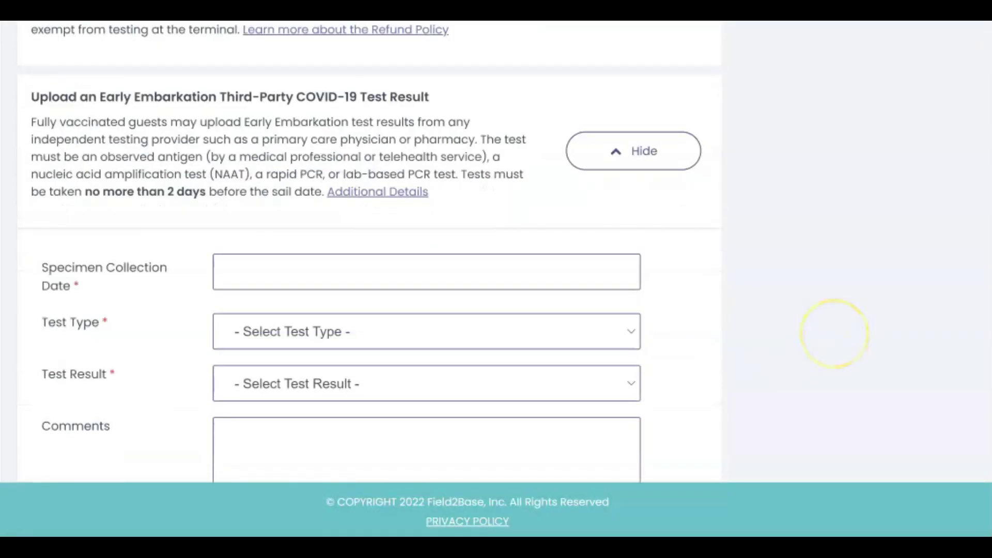
scroll(834, 333, down, 2)
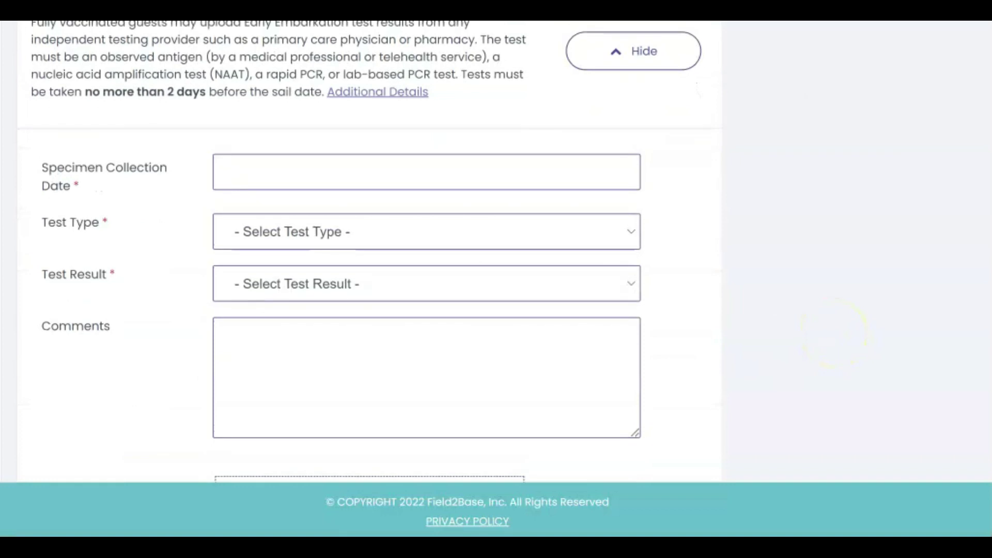
click(328, 172)
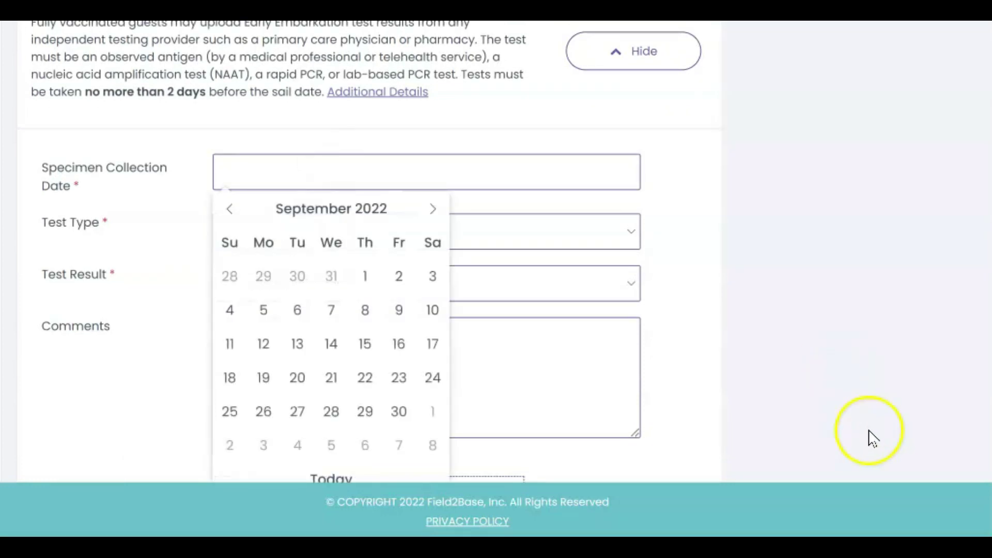
click(363, 278)
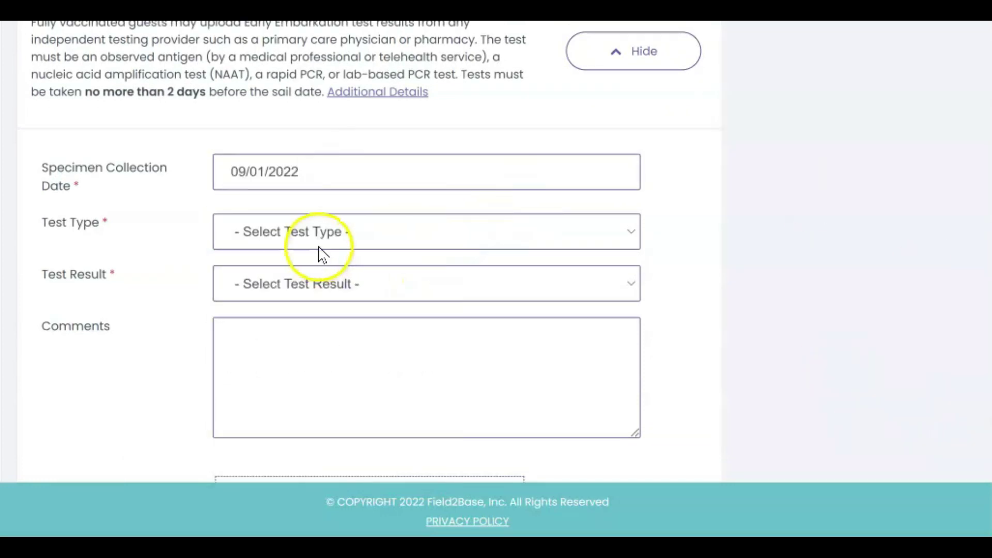
click(329, 232)
click(332, 268)
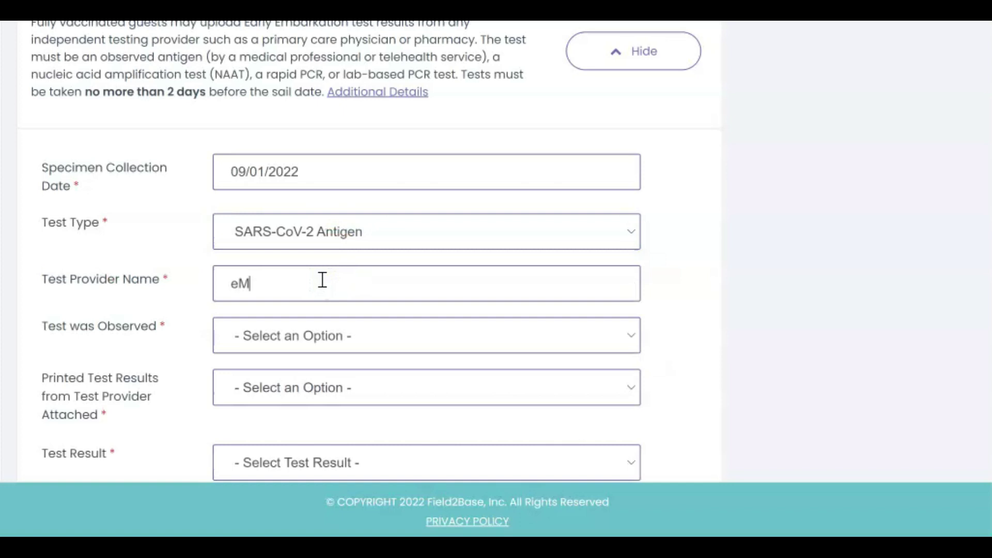
- Mark the test as observed with printed results attached, and record the result as Negative
click(311, 337)
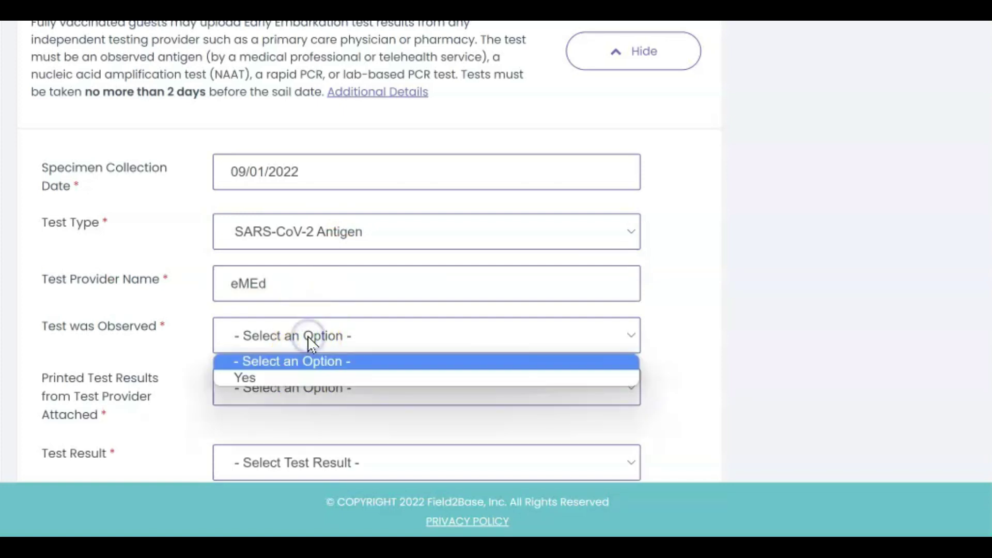
click(293, 378)
click(284, 398)
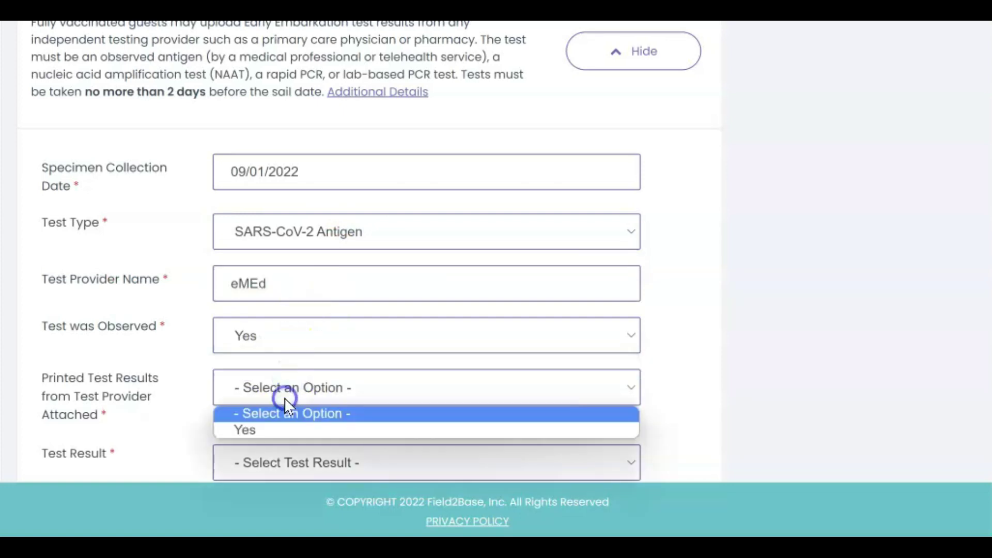
click(277, 429)
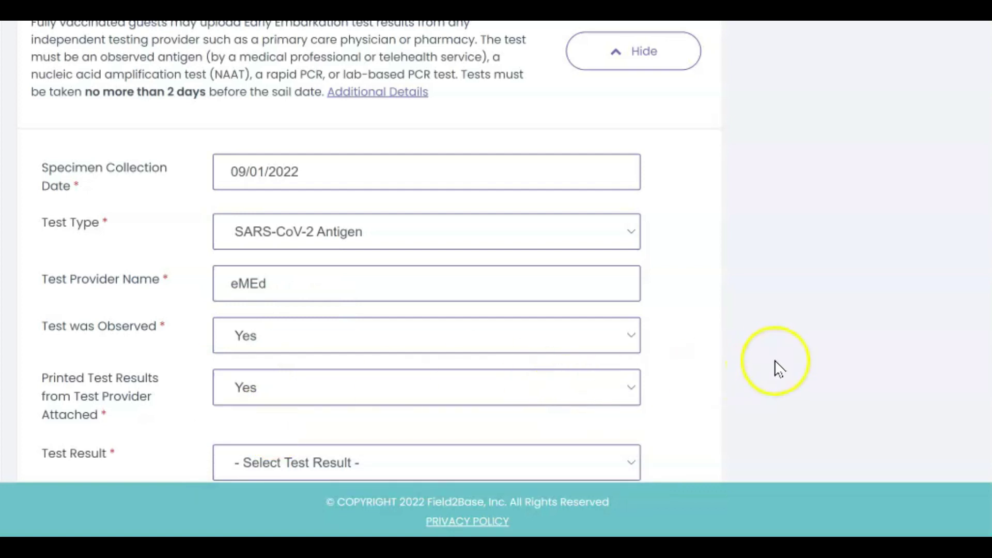
scroll(775, 361, down, 4)
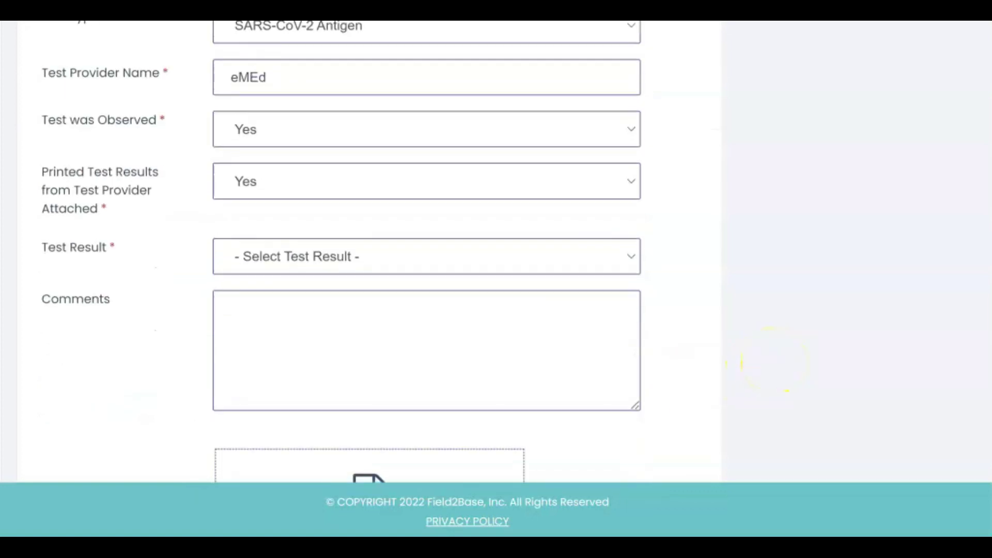
click(383, 276)
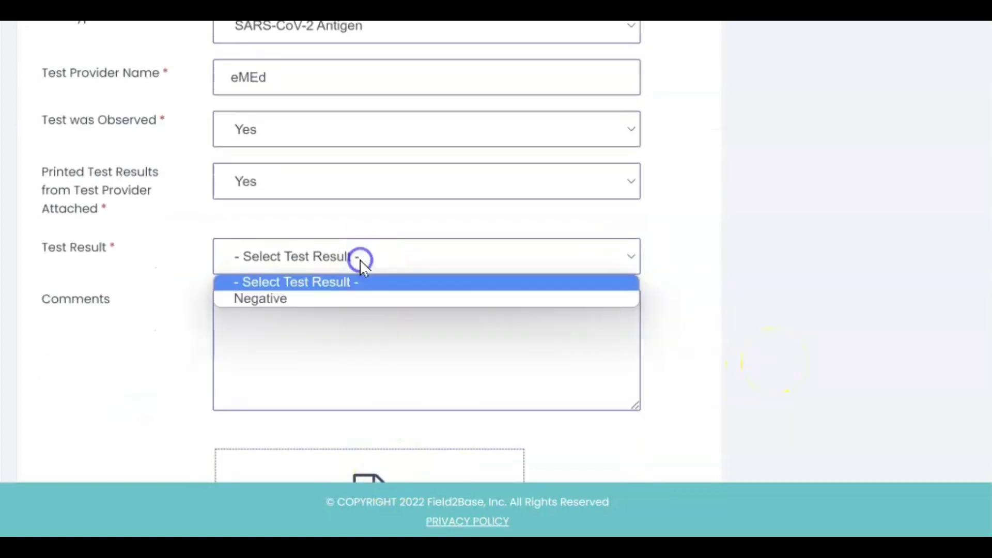
click(350, 298)
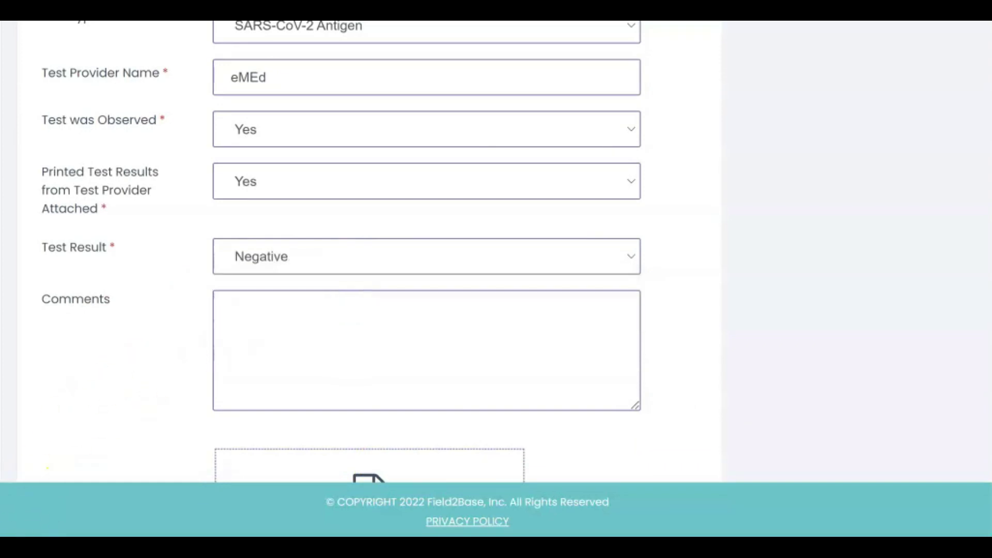
scroll(886, 160, down, 2)
- Select the emed-lab-results PDF to attach to the test result form
scroll(885, 157, down, 5)
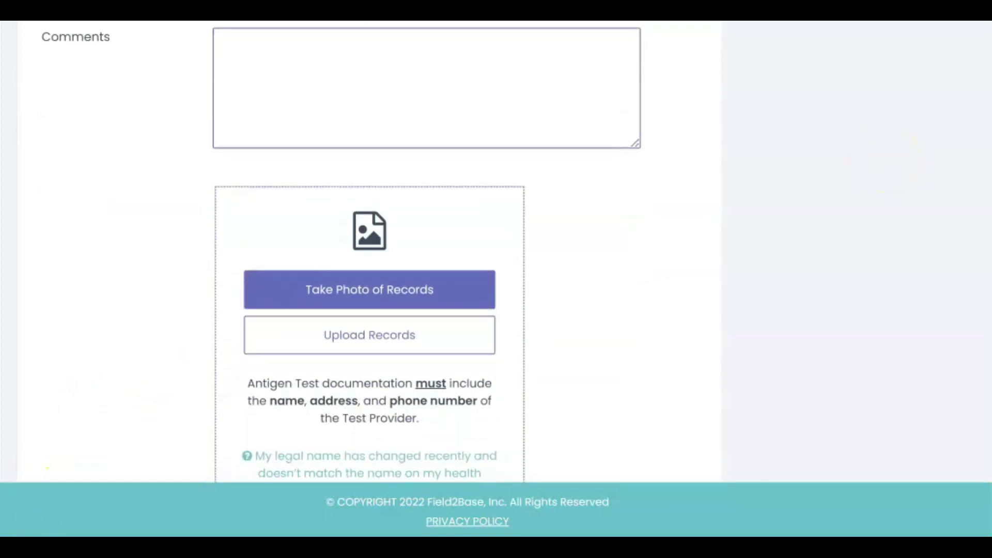
scroll(427, 271, down, 1)
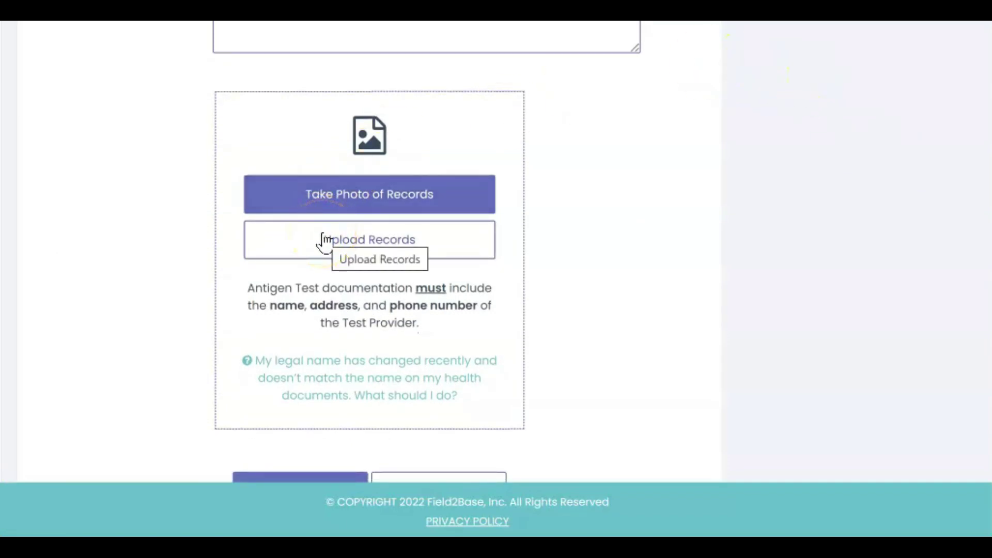
click(325, 240)
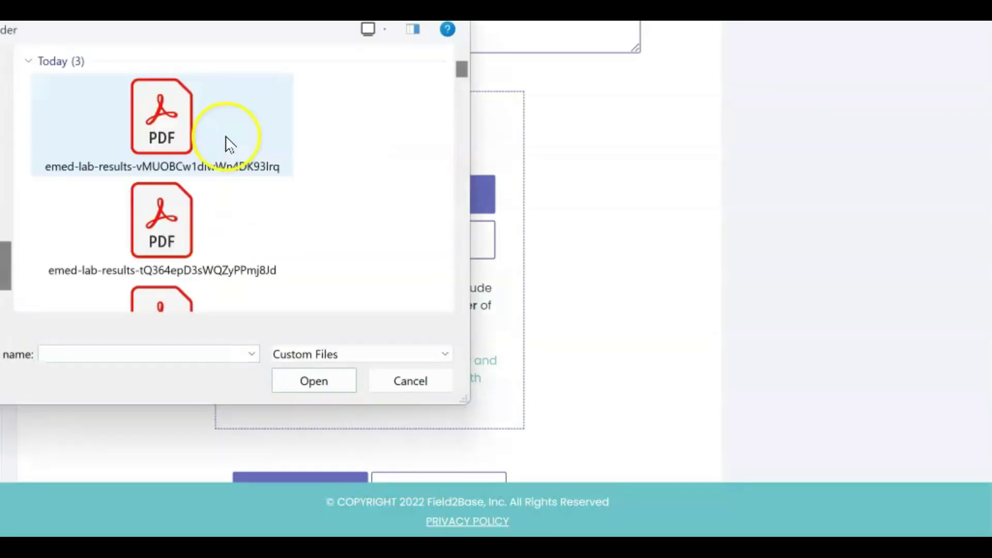